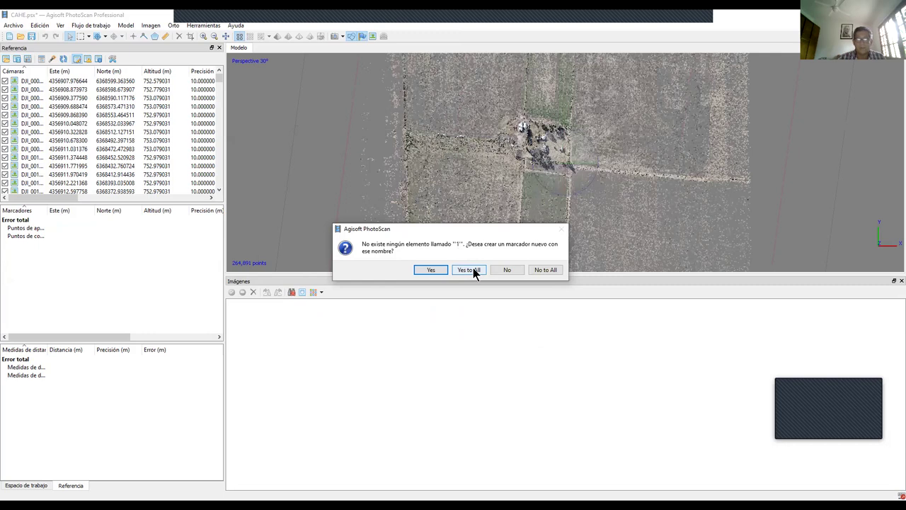
- Create new markers for all the imported control point names that do not yet exist
{"action": "left_click", "coordinate": [470, 270]}
{"action": "scroll", "coordinate": [468, 134], "scroll_direction": "down", "scroll_amount": 5}
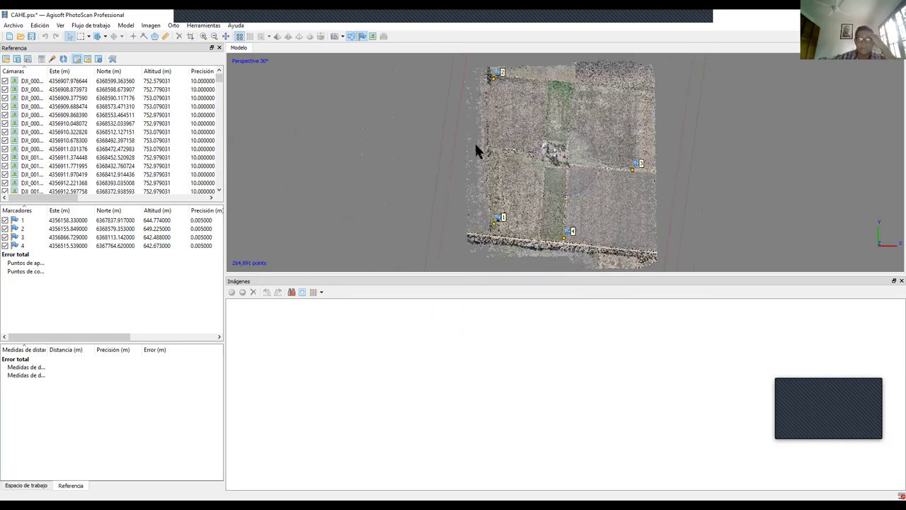
{"action": "left_click_drag", "start_coordinate": [850, 386], "coordinate": [862, 377]}
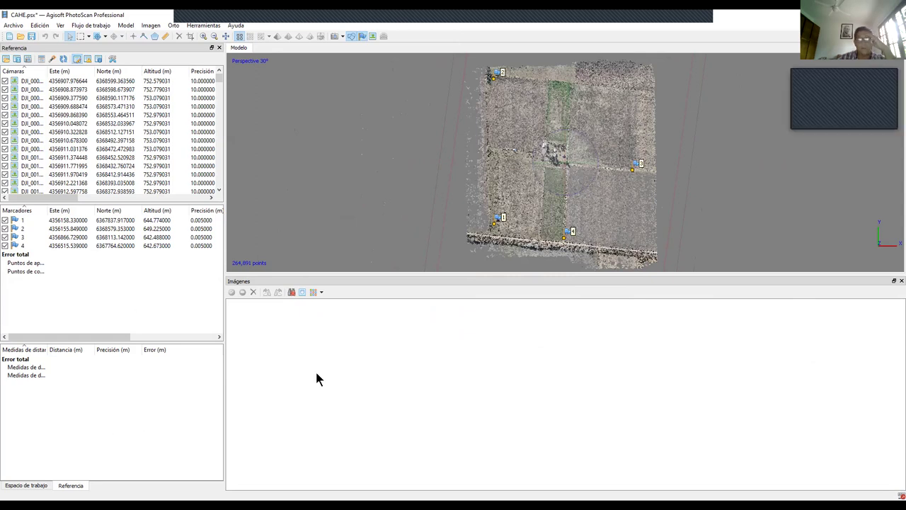
- Filter the photos by marker 1
{"action": "left_click", "coordinate": [28, 486]}
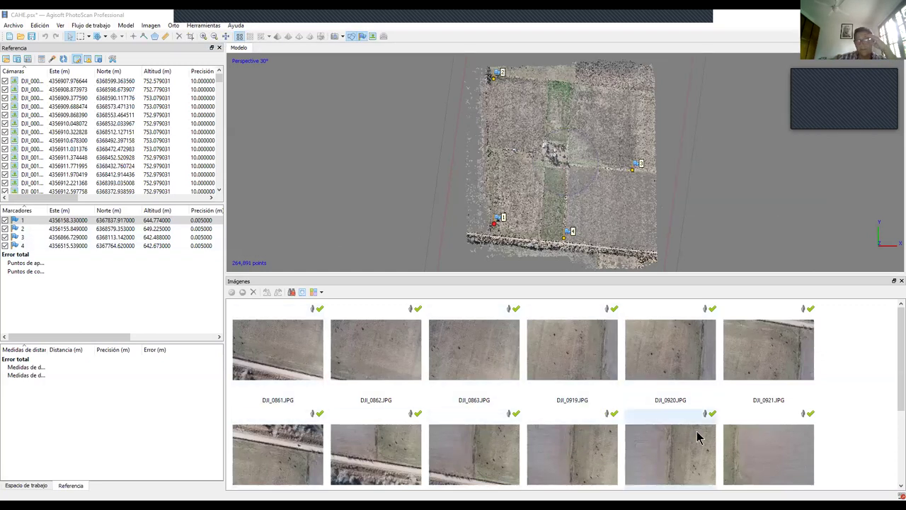
{"action": "right_click", "coordinate": [37, 223]}
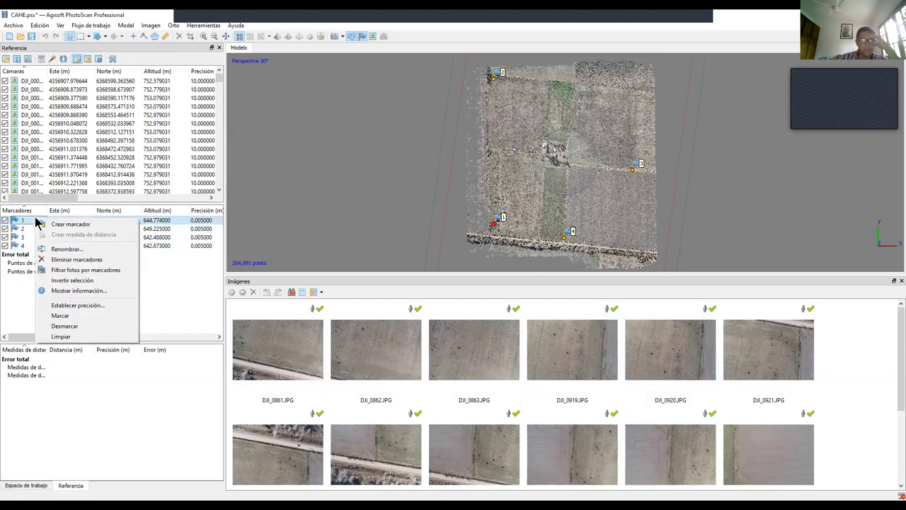
{"action": "left_click", "coordinate": [59, 271]}
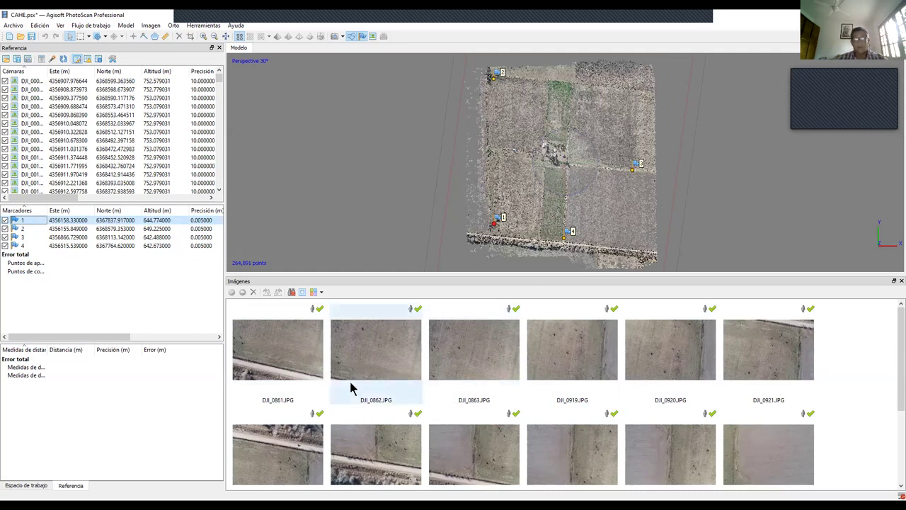
- Open photo DJI_0861.JPG and try placing marker 1 slightly closer to the photo's upper edge
{"action": "left_click", "coordinate": [297, 357]}
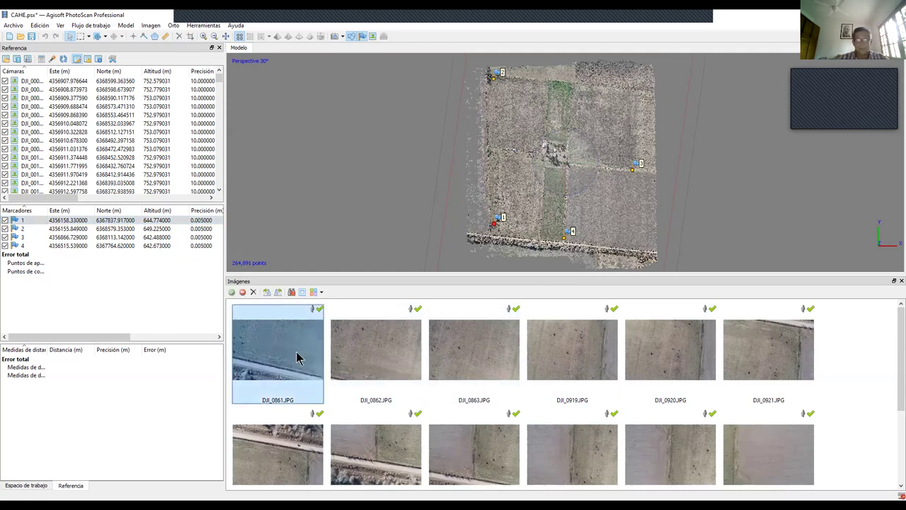
{"action": "double_click", "coordinate": [298, 358]}
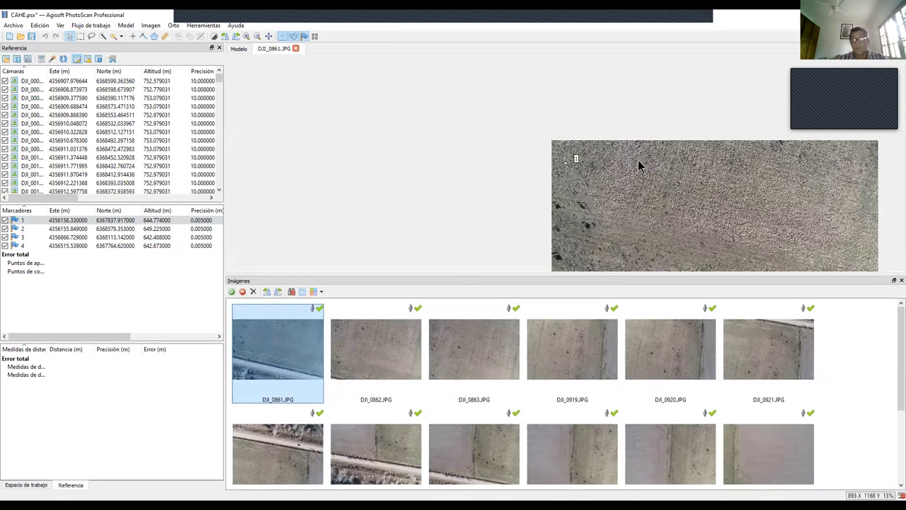
{"action": "scroll", "coordinate": [592, 164], "scroll_direction": "up", "scroll_amount": 2}
{"action": "scroll", "coordinate": [577, 168], "scroll_direction": "up", "scroll_amount": 2}
{"action": "scroll", "coordinate": [547, 173], "scroll_direction": "up", "scroll_amount": 2}
{"action": "scroll", "coordinate": [559, 184], "scroll_direction": "down", "scroll_amount": 8}
{"action": "scroll", "coordinate": [579, 207], "scroll_direction": "up", "scroll_amount": 4}
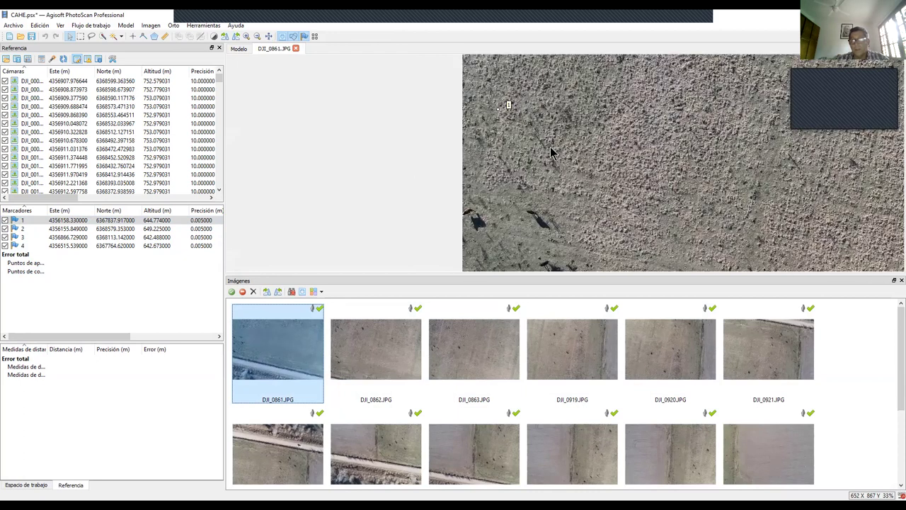
{"action": "left_click_drag", "start_coordinate": [508, 106], "coordinate": [524, 100]}
{"action": "scroll", "coordinate": [559, 134], "scroll_direction": "down", "scroll_amount": 4}
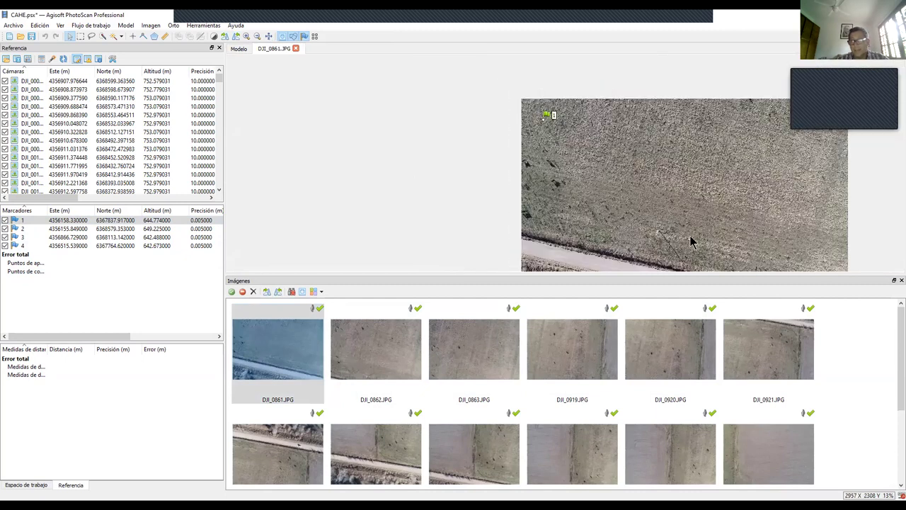
- Try repositioning marker 1 nearer to the upper-left corner of photo DJI_0861.JPG
{"action": "scroll", "coordinate": [575, 136], "scroll_direction": "up", "scroll_amount": 2}
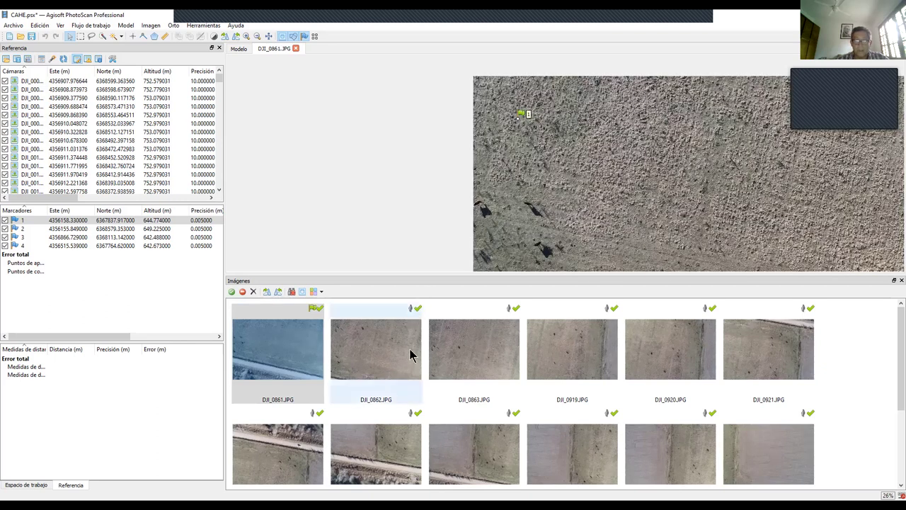
{"action": "scroll", "coordinate": [562, 162], "scroll_direction": "down", "scroll_amount": 2}
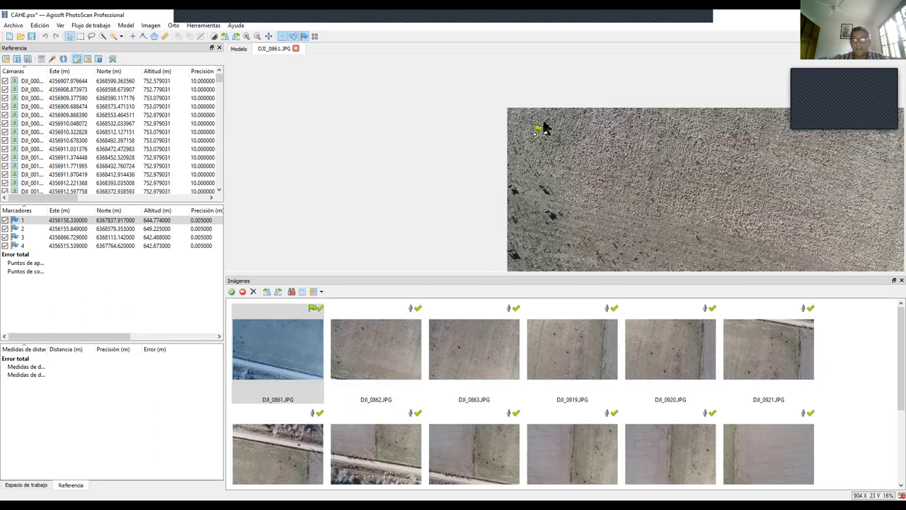
{"action": "left_click_drag", "start_coordinate": [536, 132], "coordinate": [524, 115]}
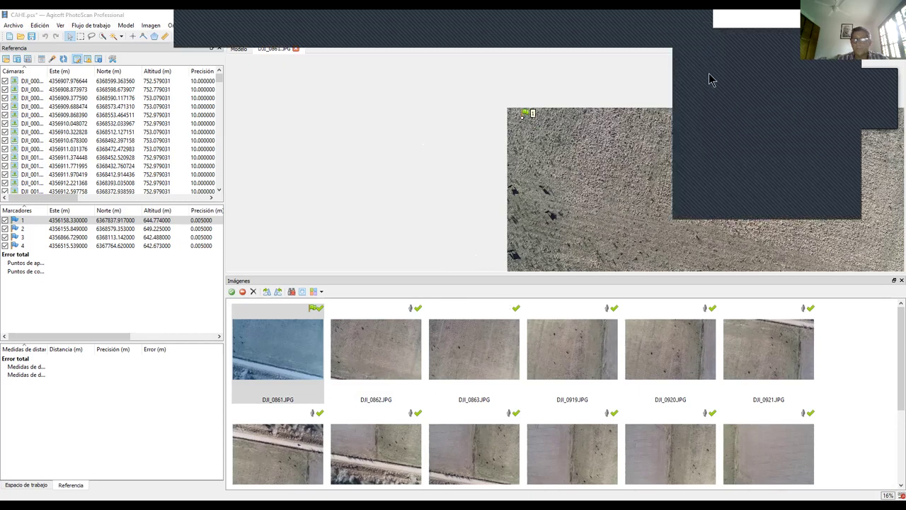
- Open photo DJI_0921.JPG and place marker 1 on the white ground target beside its projected position
{"action": "key", "text": "Page_Down"}
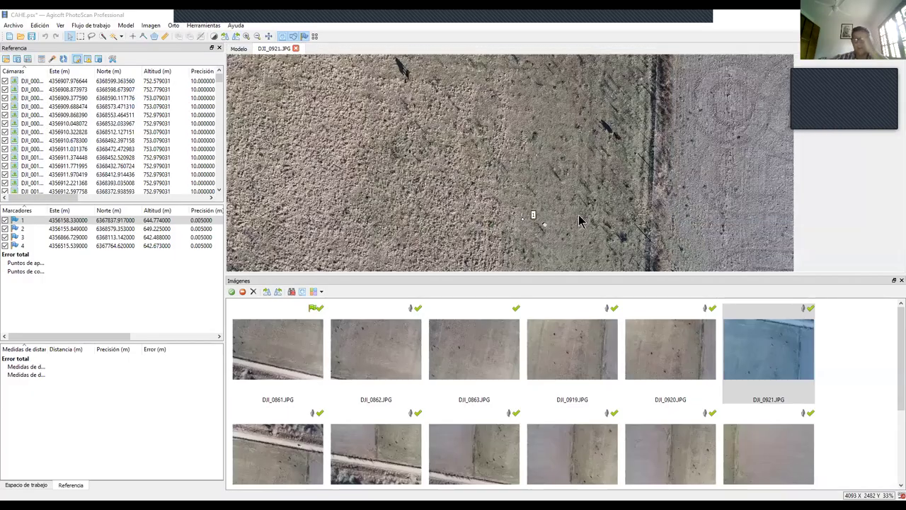
{"action": "left_click_drag", "start_coordinate": [524, 222], "coordinate": [525, 218]}
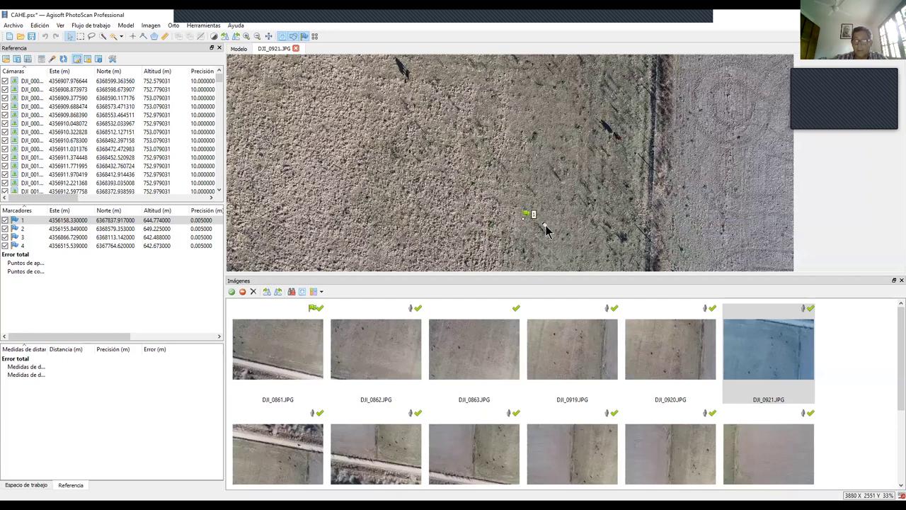
{"action": "left_click_drag", "start_coordinate": [524, 220], "coordinate": [545, 224]}
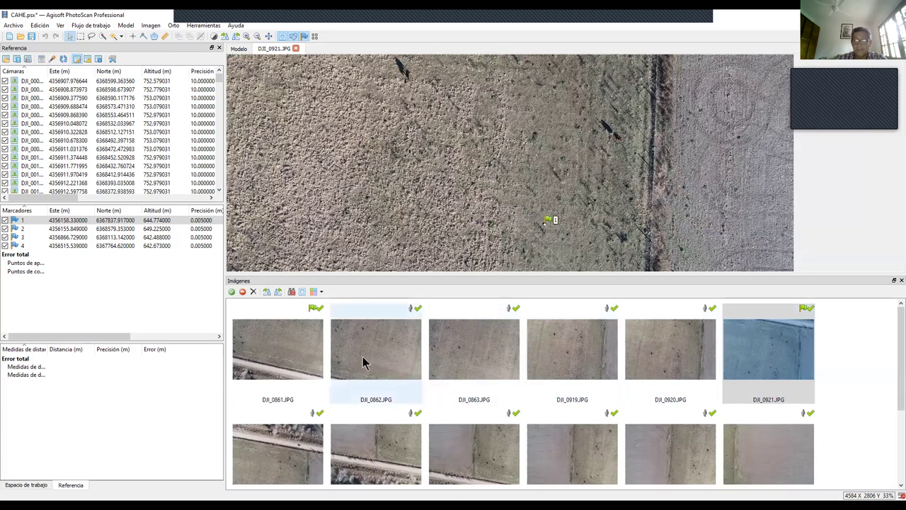
- Reopen photo DJI_0861.JPG and remove marker 1 from it
{"action": "left_click", "coordinate": [299, 313]}
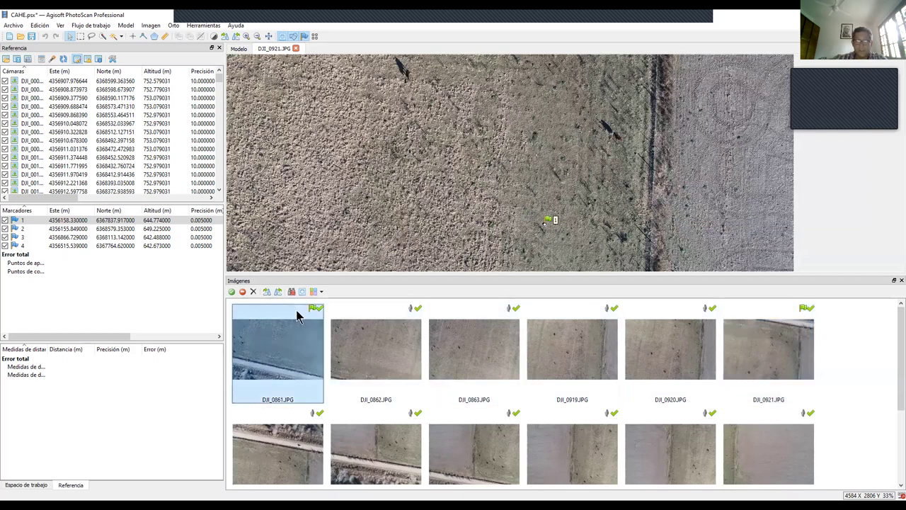
{"action": "double_click", "coordinate": [297, 316]}
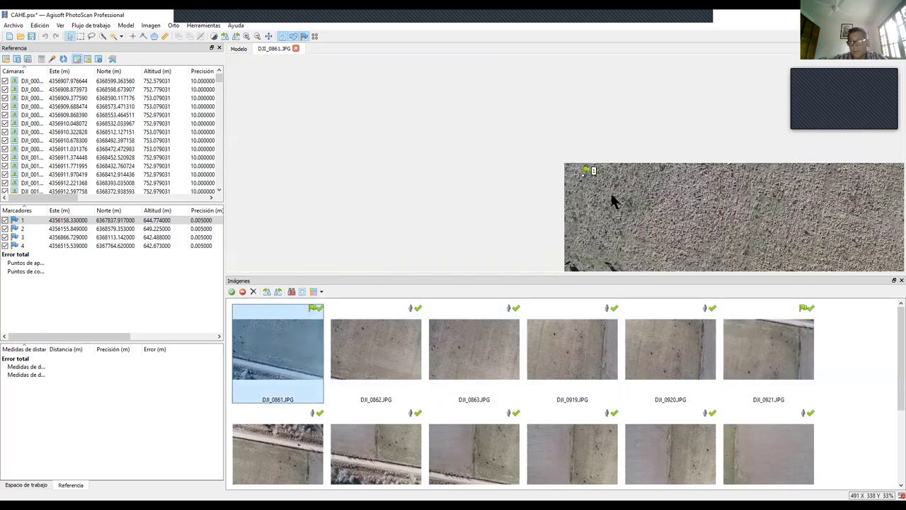
{"action": "scroll", "coordinate": [606, 198], "scroll_direction": "down", "scroll_amount": 3}
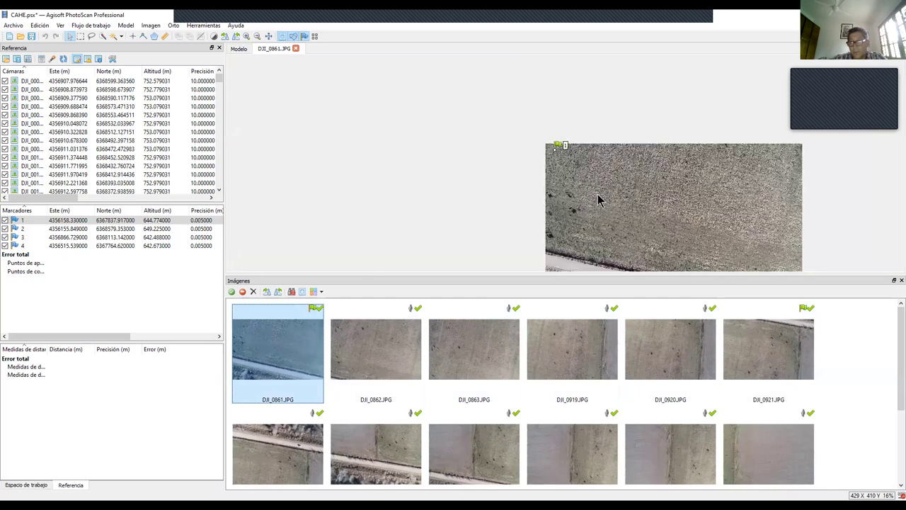
{"action": "scroll", "coordinate": [598, 200], "scroll_direction": "up", "scroll_amount": 4}
{"action": "scroll", "coordinate": [531, 136], "scroll_direction": "down", "scroll_amount": 4}
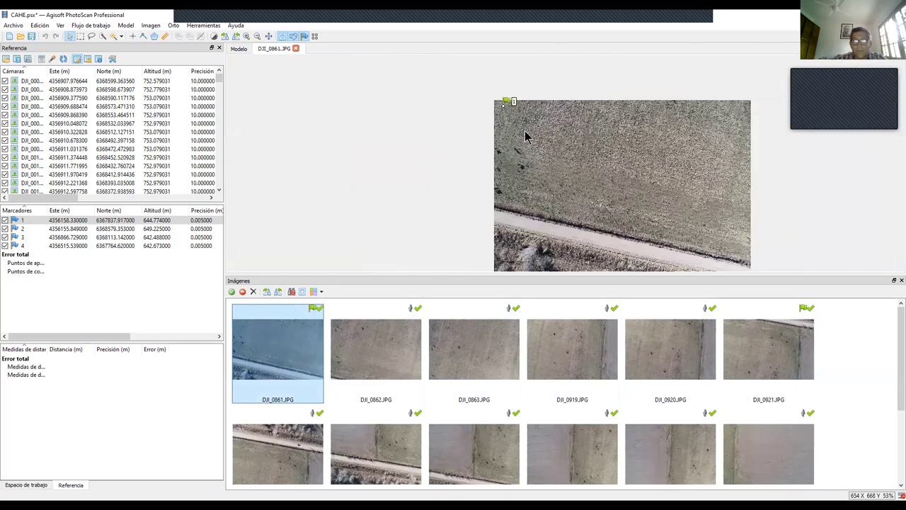
{"action": "left_click", "coordinate": [504, 110]}
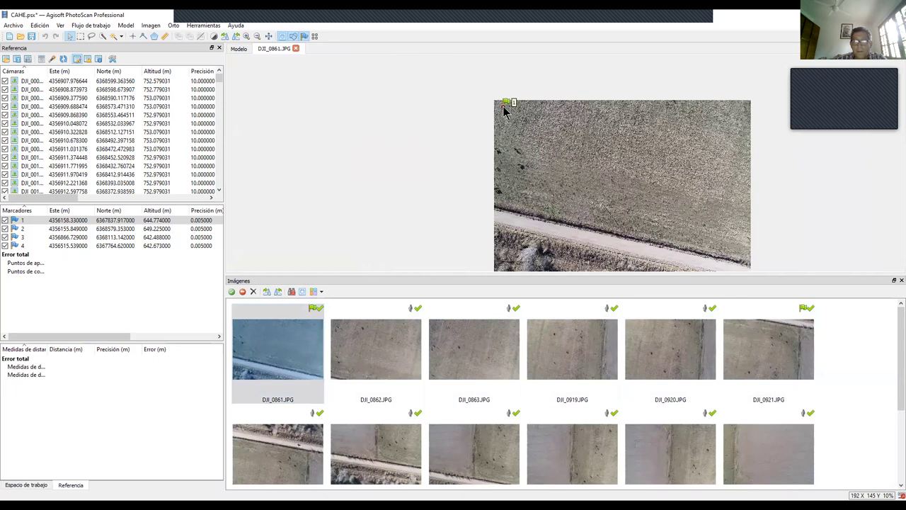
{"action": "right_click", "coordinate": [503, 108]}
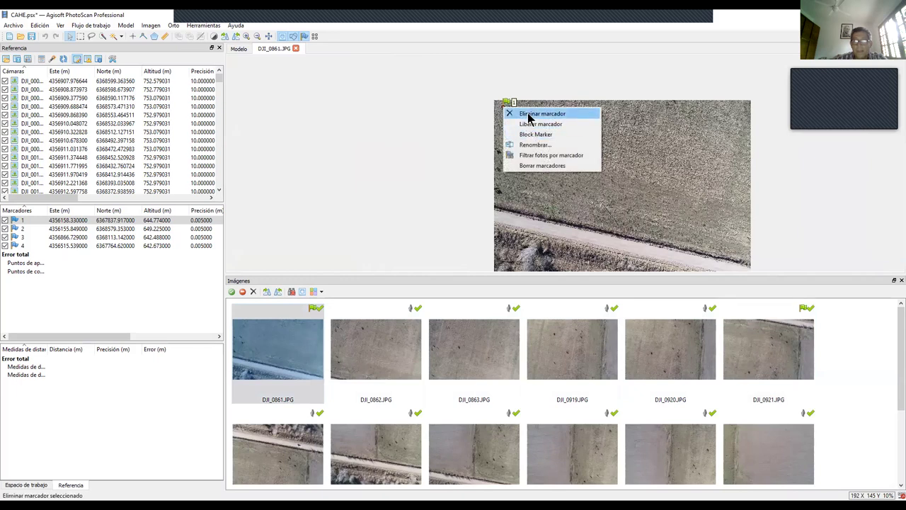
{"action": "left_click", "coordinate": [527, 115]}
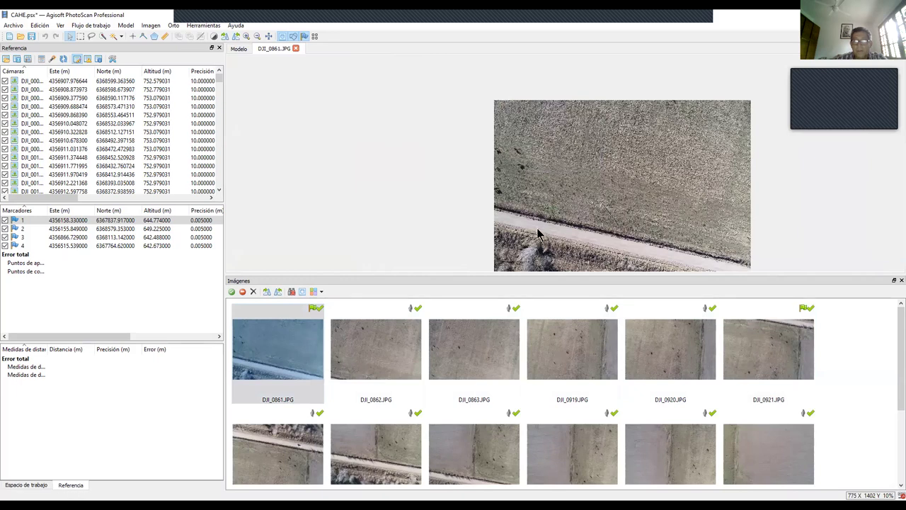
- Open photo DJI_0919.JPG and place marker 1 on the white ground target above its projected position
{"action": "double_click", "coordinate": [584, 354]}
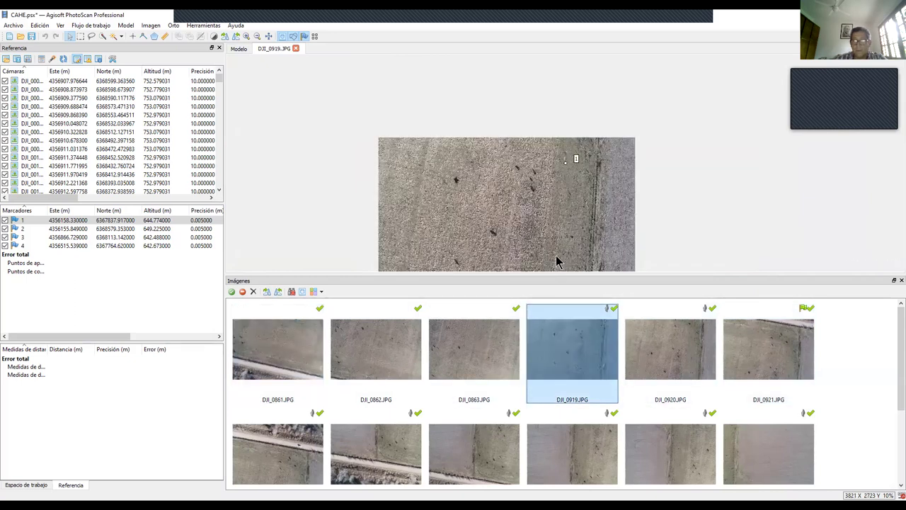
{"action": "scroll", "coordinate": [572, 193], "scroll_direction": "up", "scroll_amount": 3}
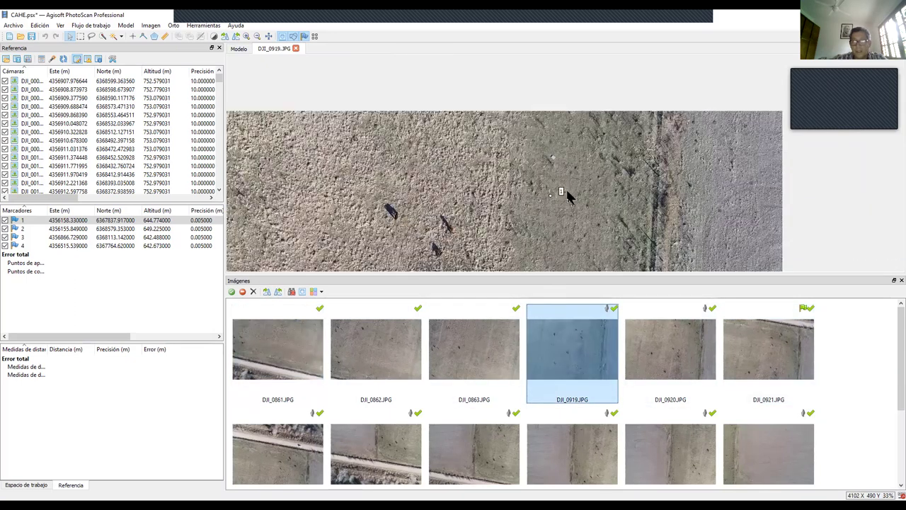
{"action": "left_click_drag", "start_coordinate": [551, 200], "coordinate": [554, 157]}
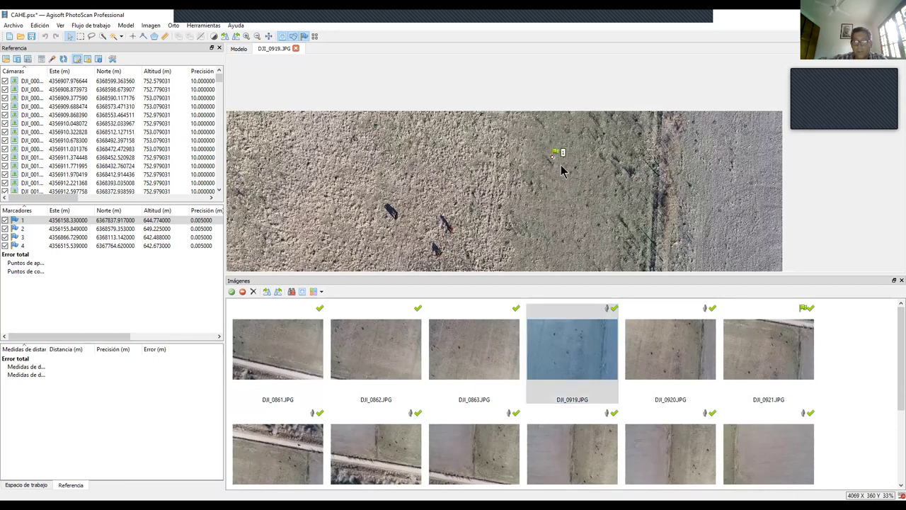
{"action": "left_click", "coordinate": [553, 157]}
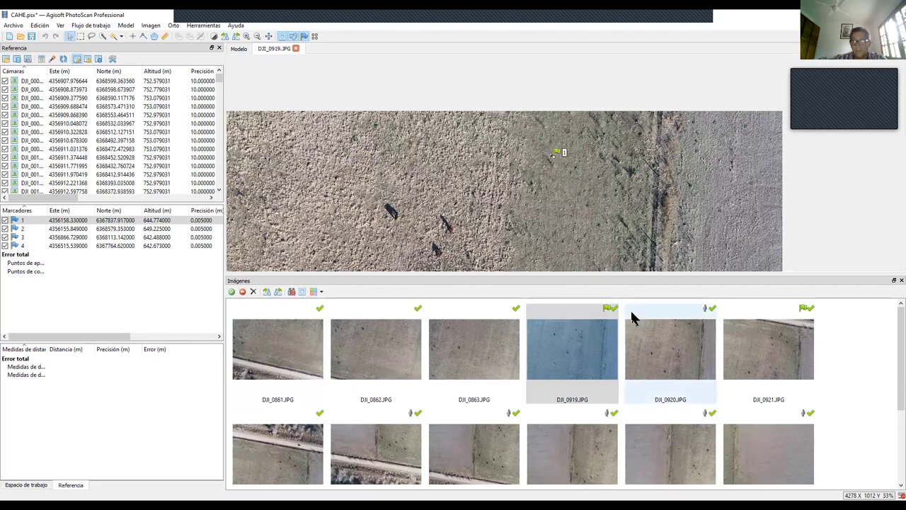
- Open photo DJI_0920.JPG and fine-tune marker 1 onto the centre of the white ground target
{"action": "double_click", "coordinate": [694, 348]}
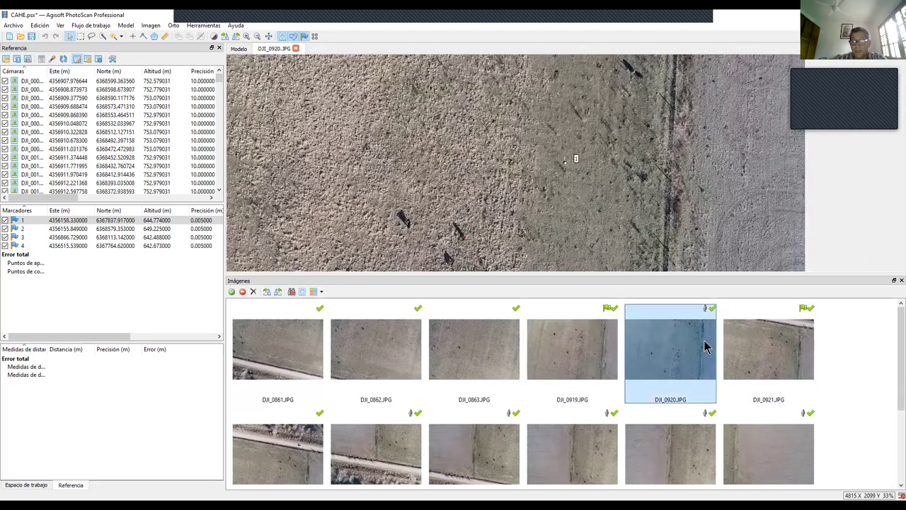
{"action": "left_click", "coordinate": [565, 164]}
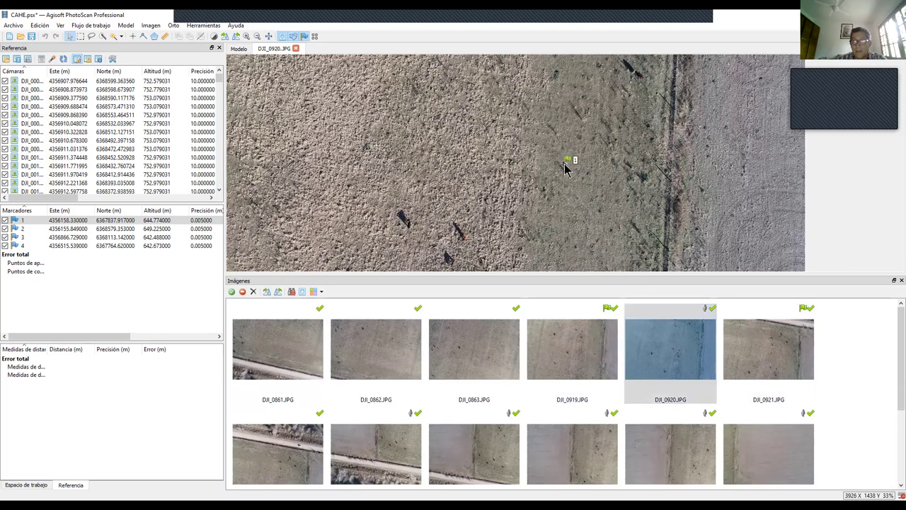
{"action": "left_click_drag", "start_coordinate": [565, 164], "coordinate": [566, 164]}
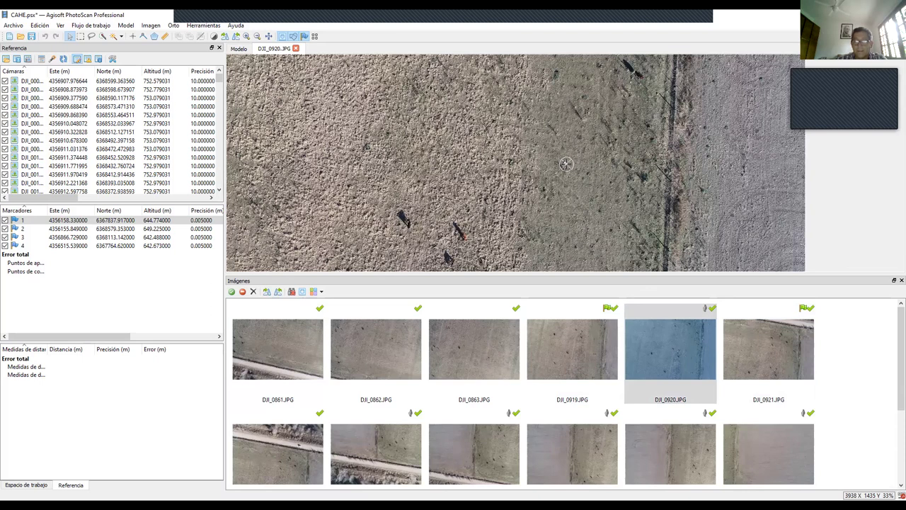
{"action": "left_click_drag", "start_coordinate": [566, 164], "coordinate": [566, 164]}
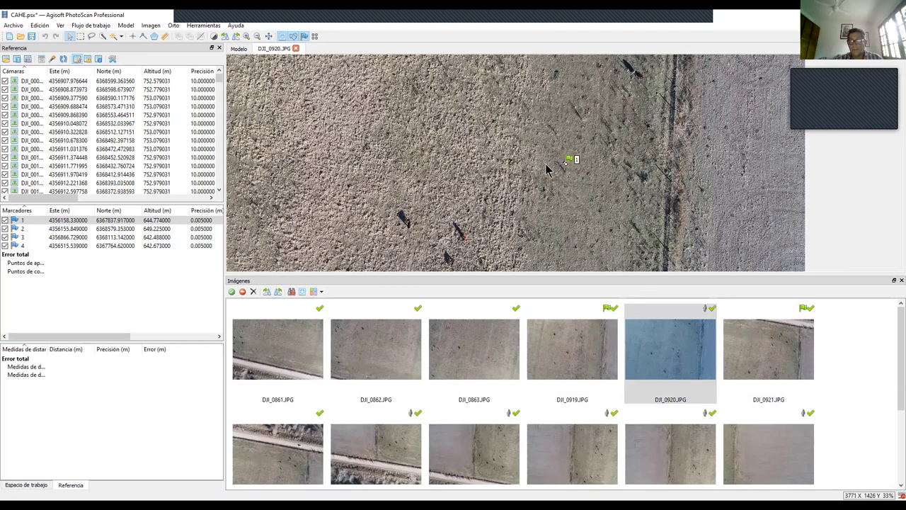
{"action": "scroll", "coordinate": [563, 169], "scroll_direction": "up", "scroll_amount": 3}
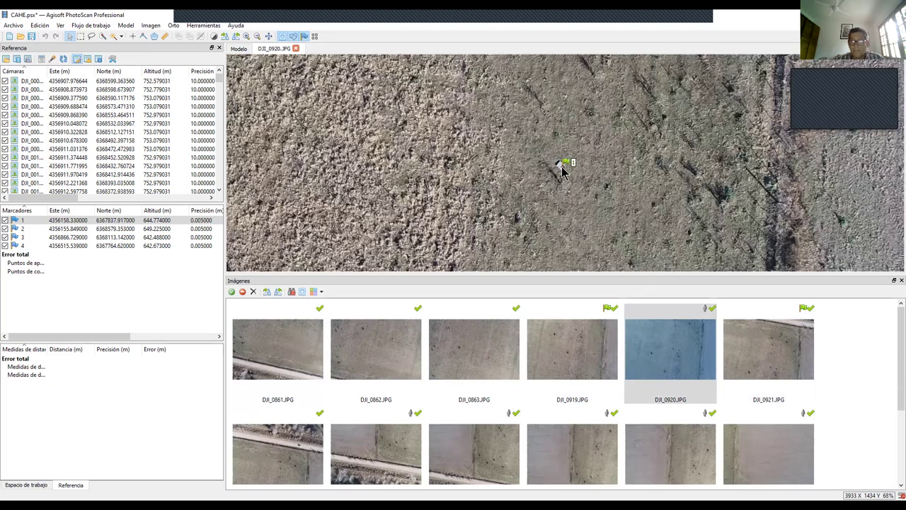
{"action": "left_click_drag", "start_coordinate": [563, 169], "coordinate": [560, 164]}
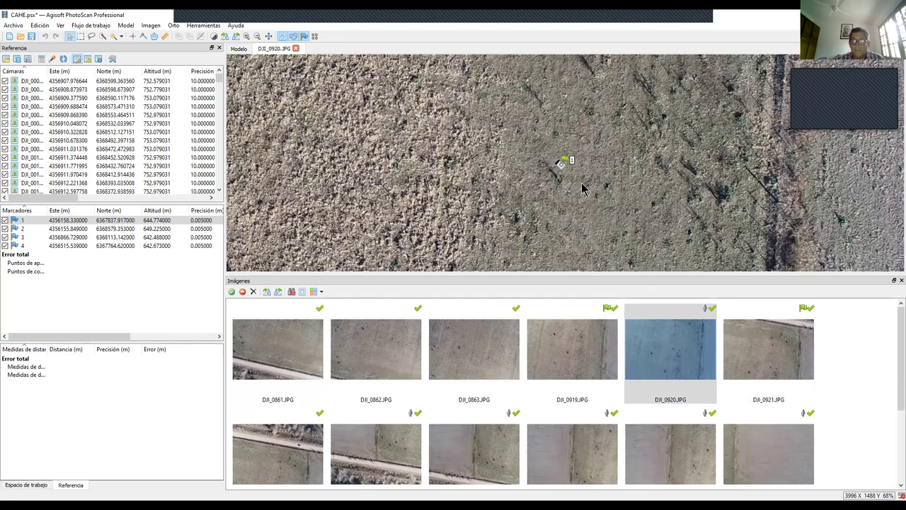
{"action": "scroll", "coordinate": [655, 219], "scroll_direction": "down", "scroll_amount": 2}
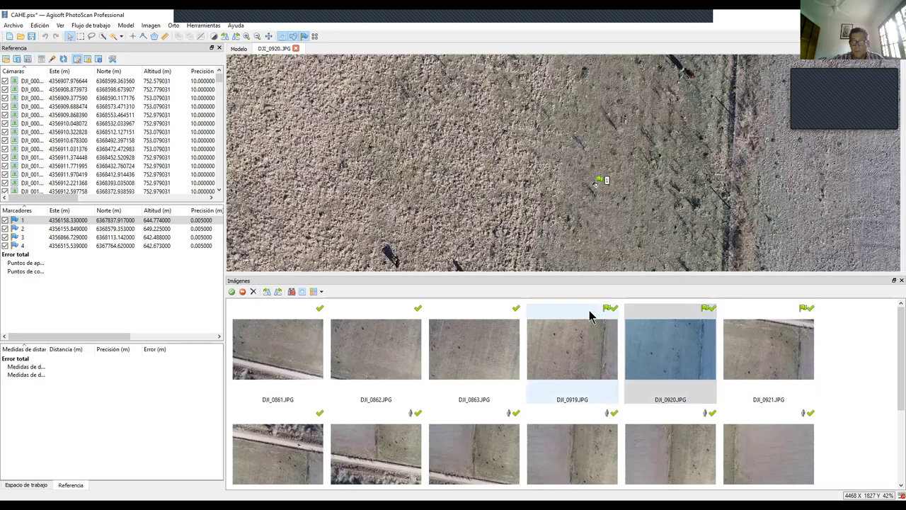
- Filter the photos to those showing marker 2
{"action": "scroll", "coordinate": [586, 308], "scroll_direction": "down", "scroll_amount": 5}
{"action": "scroll", "coordinate": [592, 267], "scroll_direction": "up", "scroll_amount": 3}
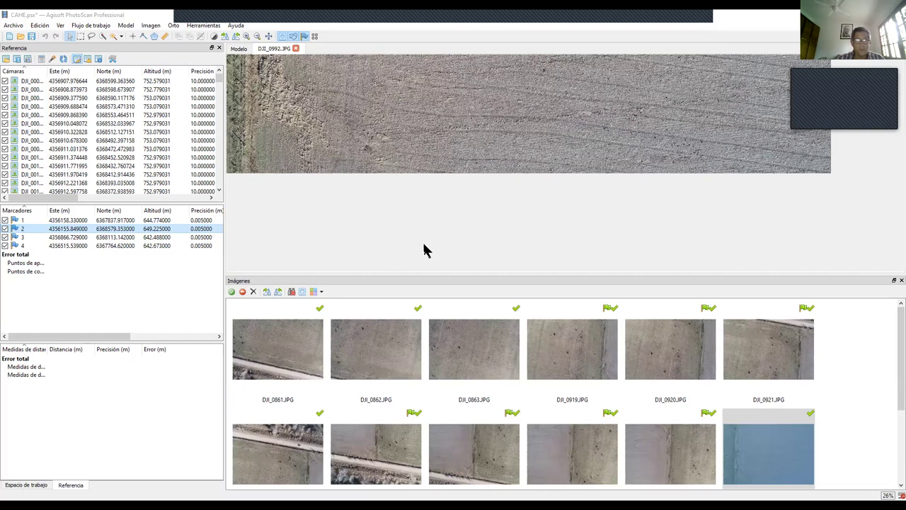
{"action": "right_click", "coordinate": [34, 234]}
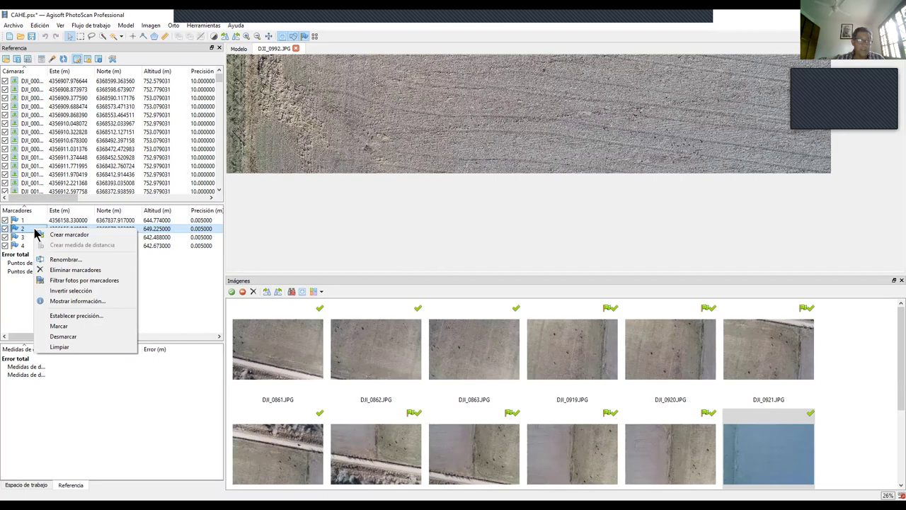
{"action": "left_click", "coordinate": [65, 280]}
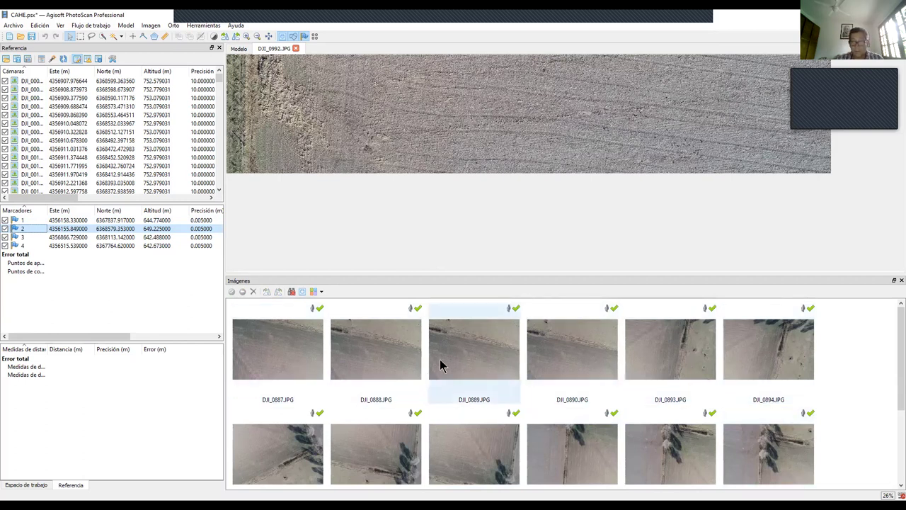
- Open photo DJI_0888.JPG and examine the ground around marker 2's projected position for the white target
{"action": "double_click", "coordinate": [411, 348]}
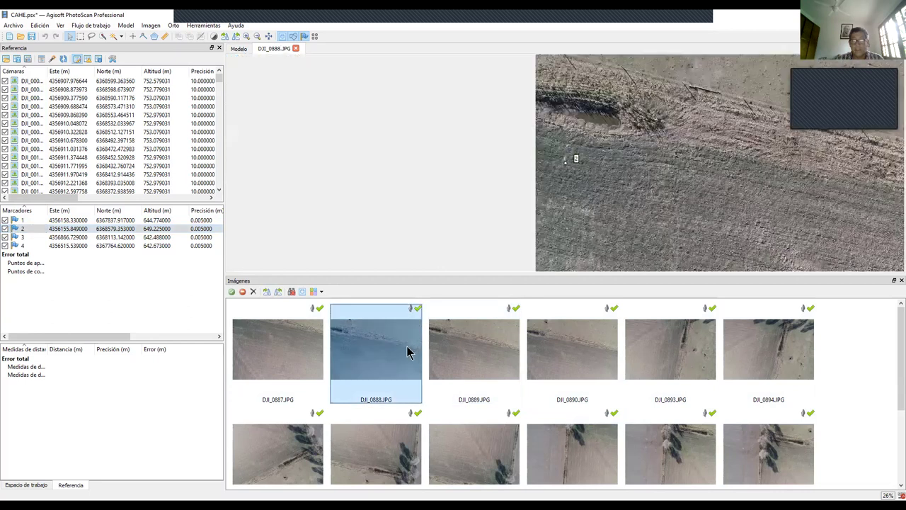
{"action": "scroll", "coordinate": [607, 166], "scroll_direction": "up", "scroll_amount": 2}
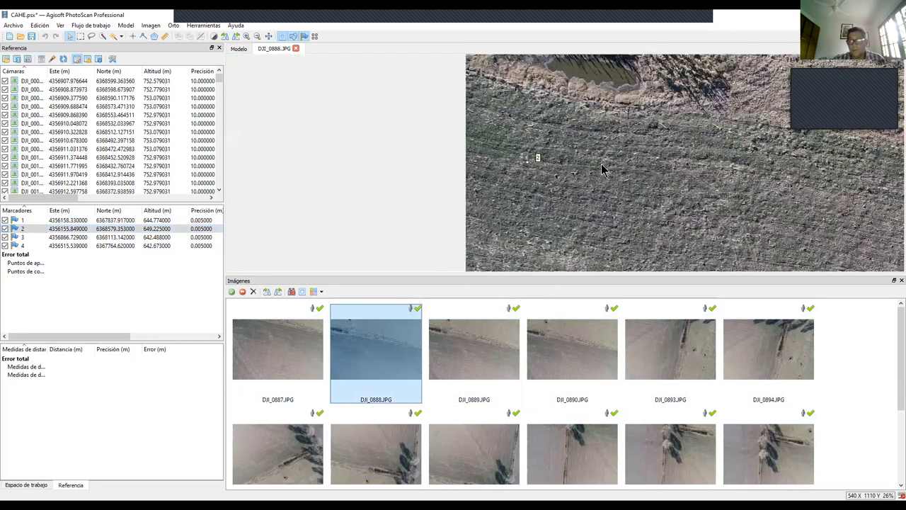
{"action": "scroll", "coordinate": [541, 176], "scroll_direction": "down", "scroll_amount": 3}
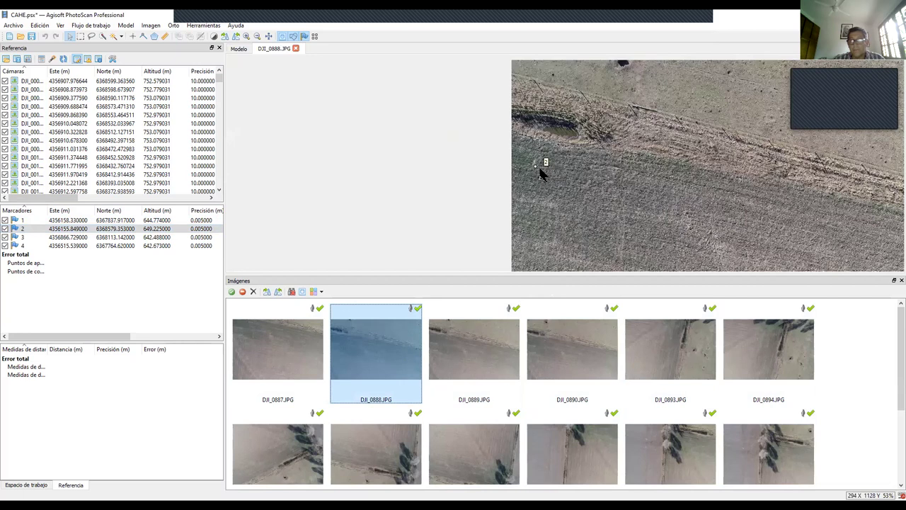
{"action": "scroll", "coordinate": [550, 182], "scroll_direction": "down", "scroll_amount": 3}
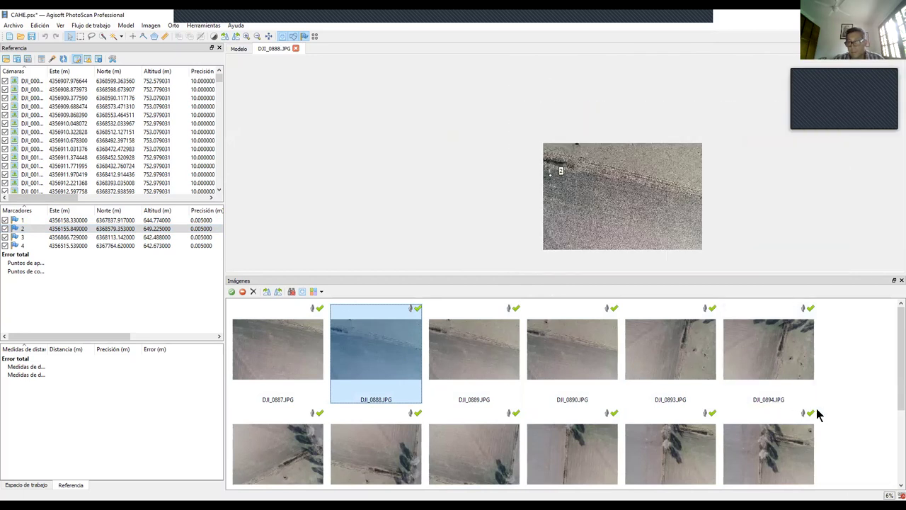
- Open photo DJI_0895.JPG and place marker 2 on the white ground target beside its projected position
{"action": "left_click_drag", "start_coordinate": [893, 350], "coordinate": [898, 389]}
{"action": "double_click", "coordinate": [295, 382]}
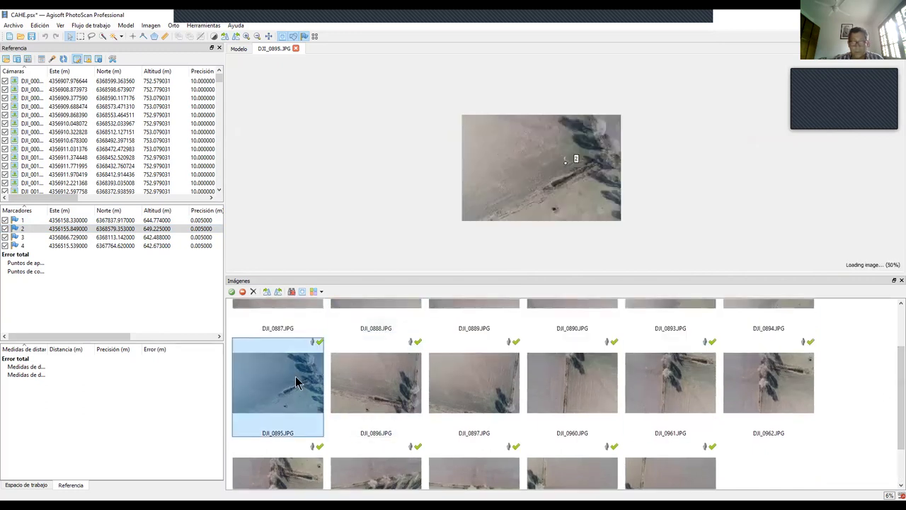
{"action": "scroll", "coordinate": [574, 177], "scroll_direction": "up", "scroll_amount": 4}
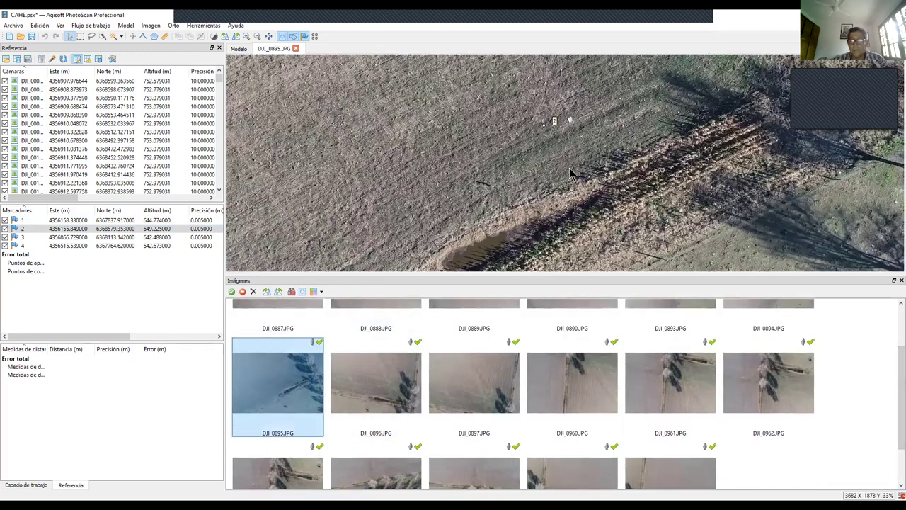
{"action": "scroll", "coordinate": [571, 141], "scroll_direction": "up", "scroll_amount": 2}
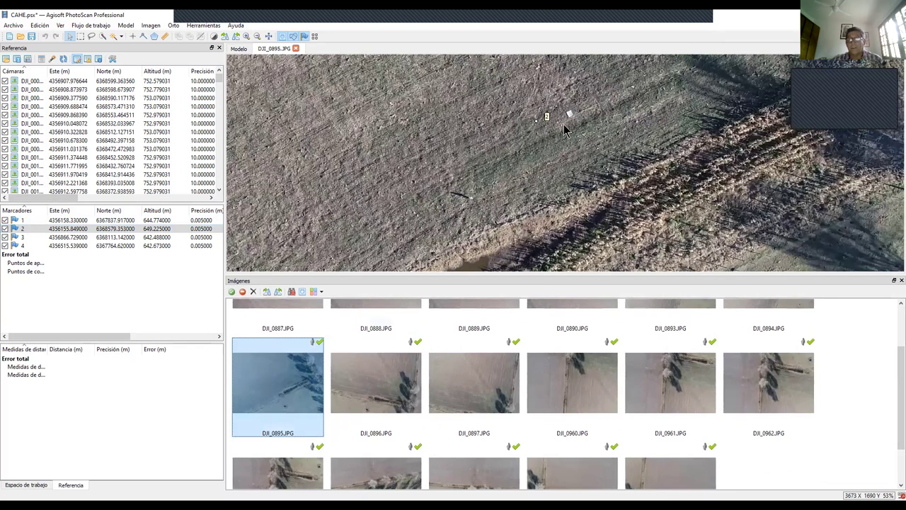
{"action": "left_click_drag", "start_coordinate": [538, 120], "coordinate": [537, 118]}
{"action": "left_click_drag", "start_coordinate": [540, 119], "coordinate": [569, 113]}
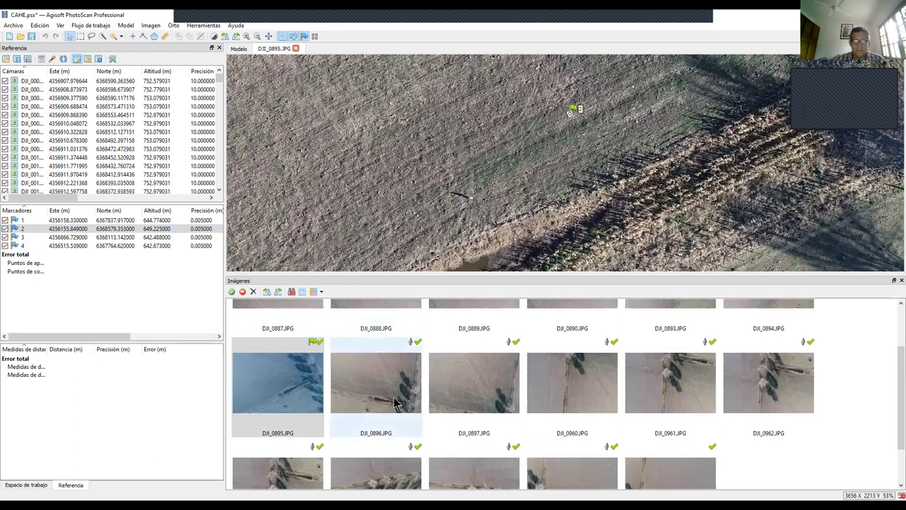
- Place marker 2 on the white ground target in photos DJI_0896.JPG and DJI_0897.JPG
{"action": "double_click", "coordinate": [375, 386]}
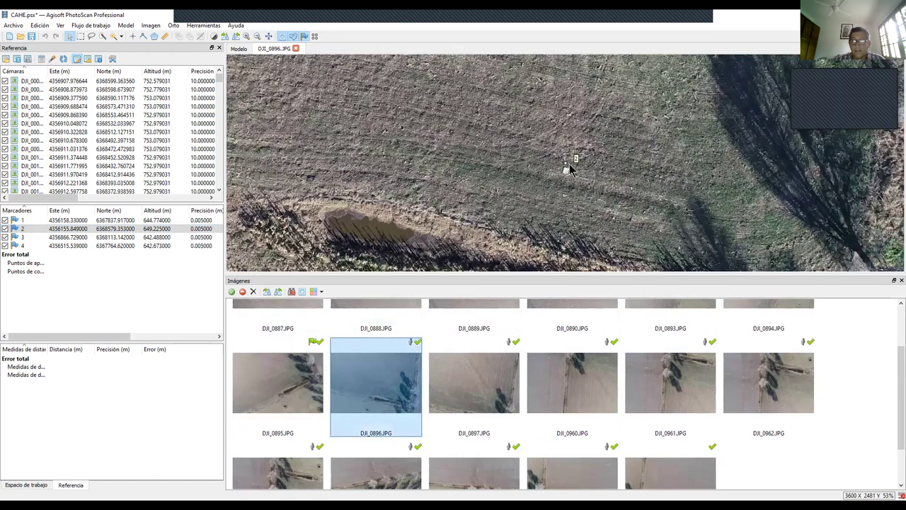
{"action": "left_click", "coordinate": [566, 167]}
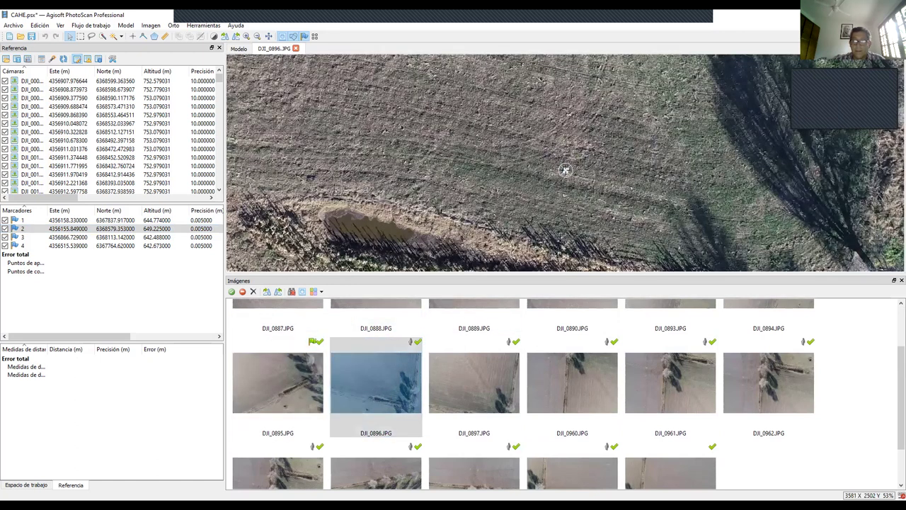
{"action": "left_click", "coordinate": [566, 170]}
{"action": "double_click", "coordinate": [499, 390]}
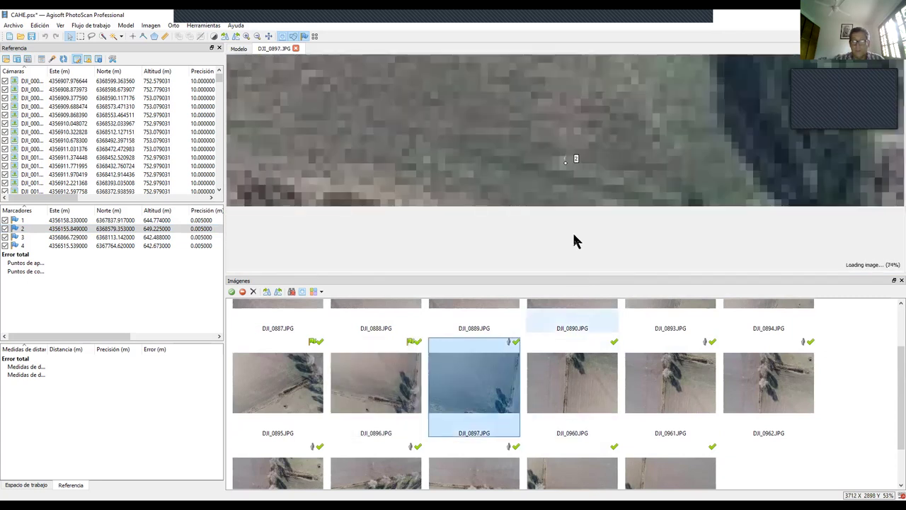
{"action": "left_click", "coordinate": [565, 159]}
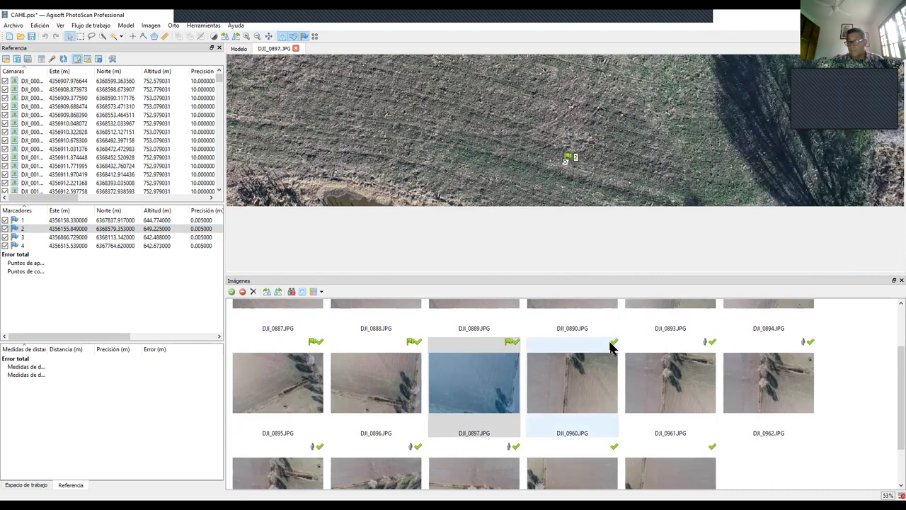
- Open photo DJI_0961.JPG, place marker 2 on the white ground target and save the project
{"action": "left_click", "coordinate": [684, 383]}
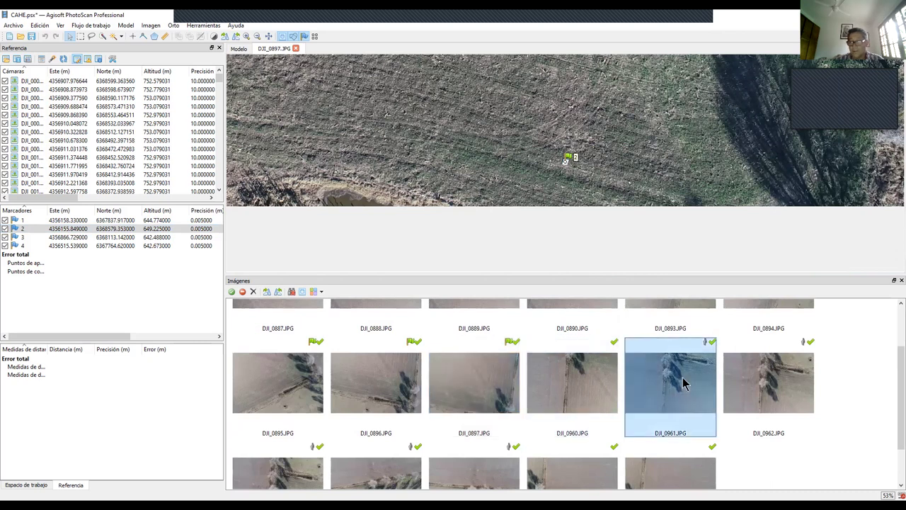
{"action": "double_click", "coordinate": [684, 383]}
{"action": "left_click", "coordinate": [565, 162]}
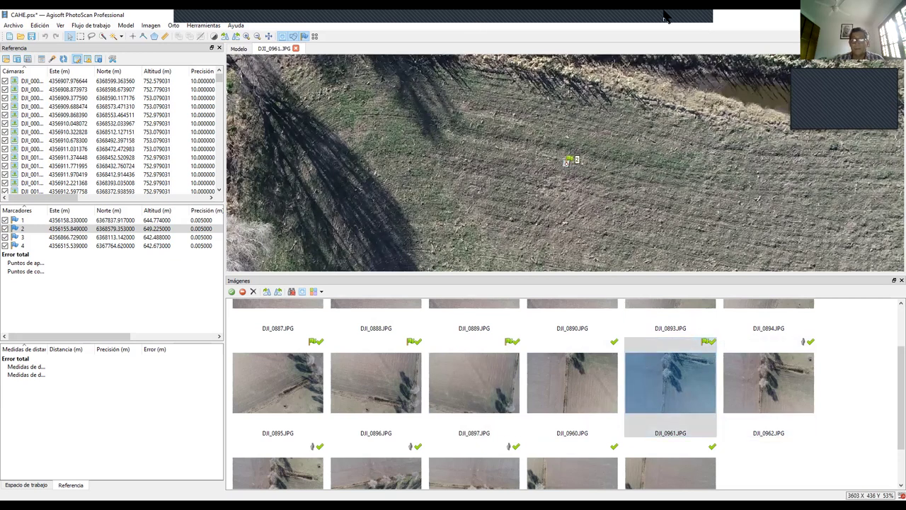
{"action": "key", "text": "ctrl+s"}
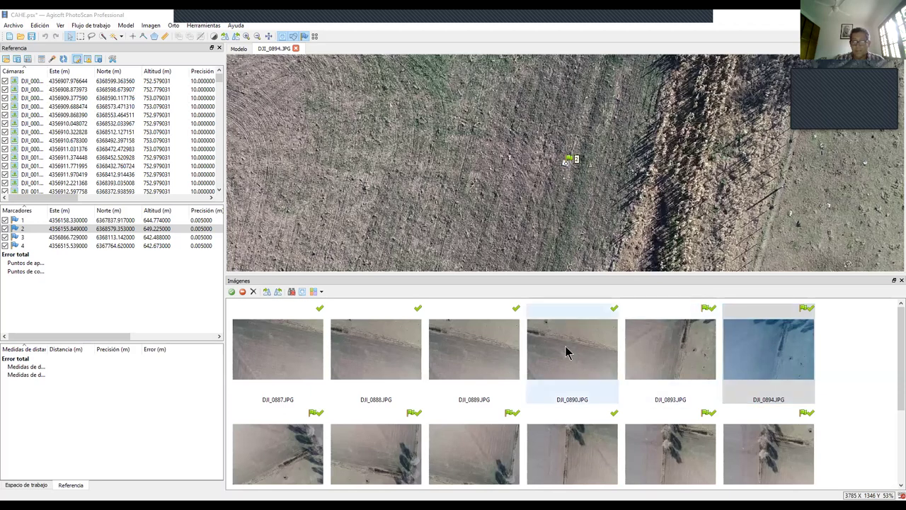
- Filter the photos to those showing marker 3
{"action": "scroll", "coordinate": [566, 347], "scroll_direction": "down", "scroll_amount": 3}
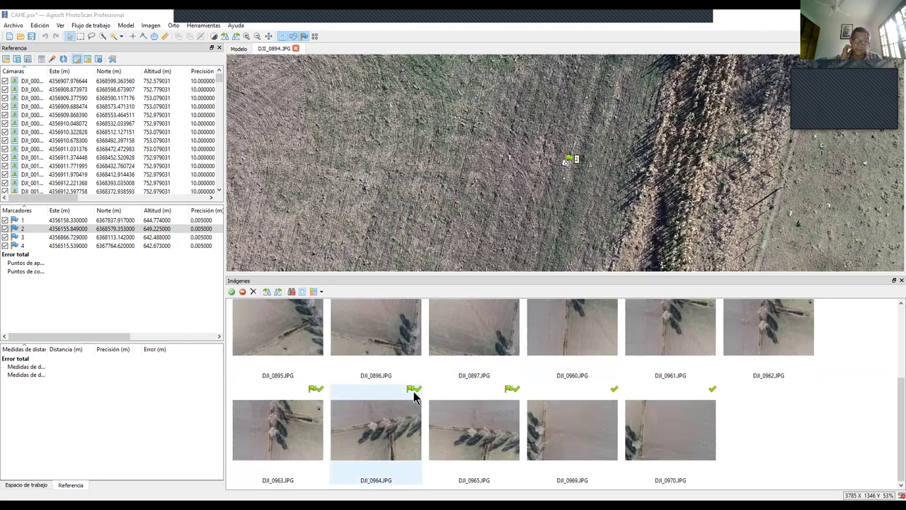
{"action": "scroll", "coordinate": [414, 398], "scroll_direction": "up", "scroll_amount": 3}
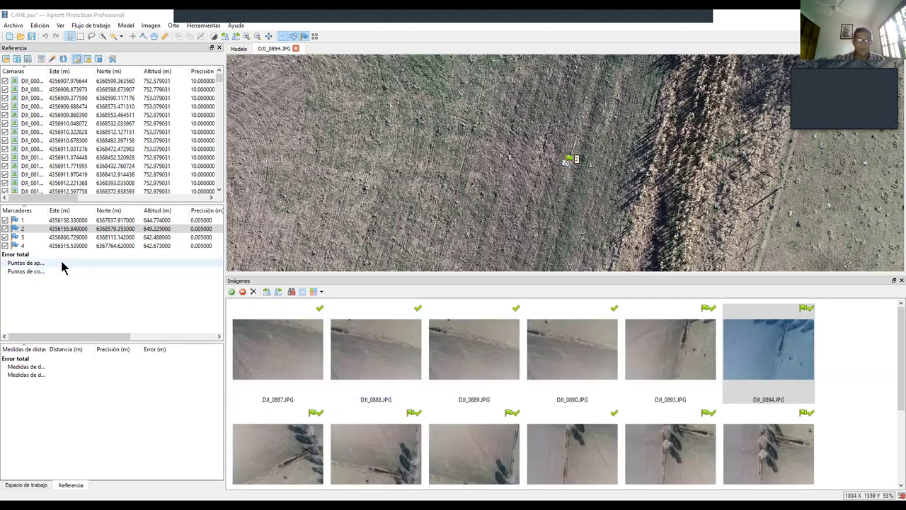
{"action": "left_click", "coordinate": [34, 237]}
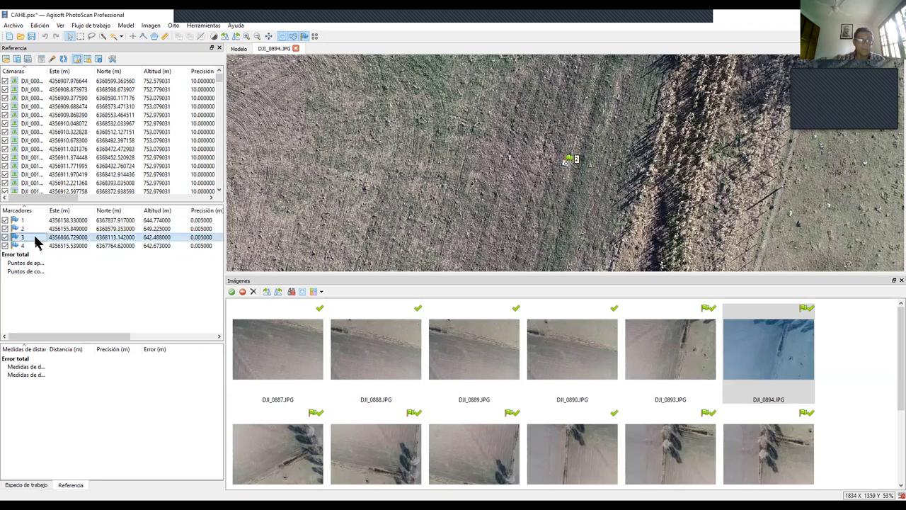
{"action": "right_click", "coordinate": [34, 241]}
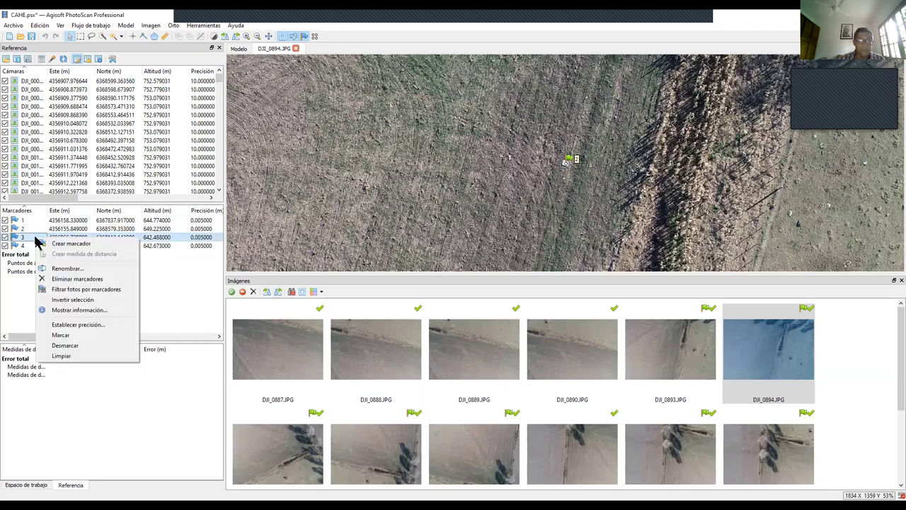
{"action": "left_click", "coordinate": [85, 290]}
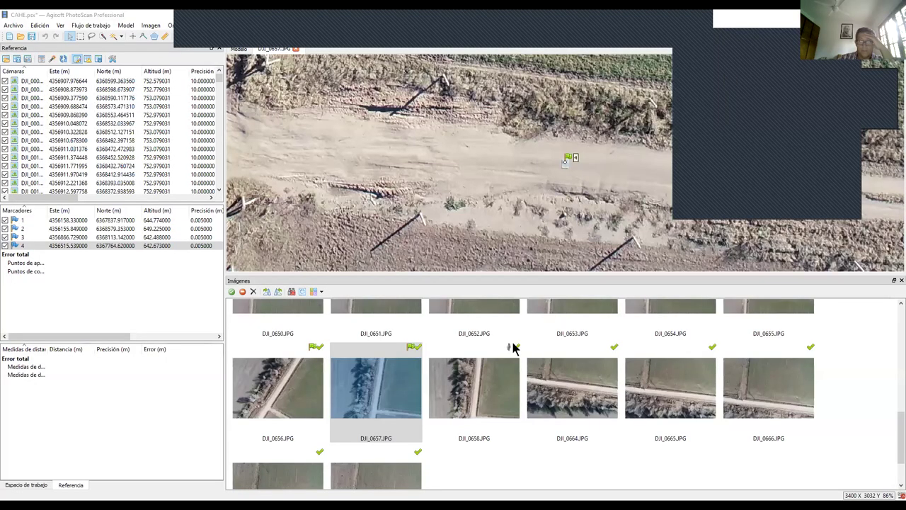
- Open photo DJI_0658.JPG and place marker 4 on its ground target at the photo's edge on the dirt road
{"action": "double_click", "coordinate": [500, 394]}
{"action": "left_click_drag", "start_coordinate": [566, 167], "coordinate": [566, 162]}
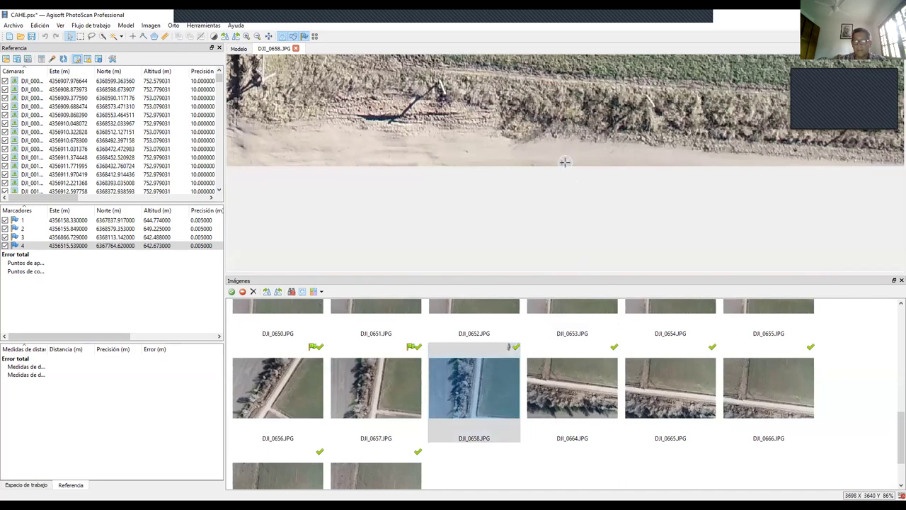
{"action": "left_click_drag", "start_coordinate": [565, 163], "coordinate": [564, 162]}
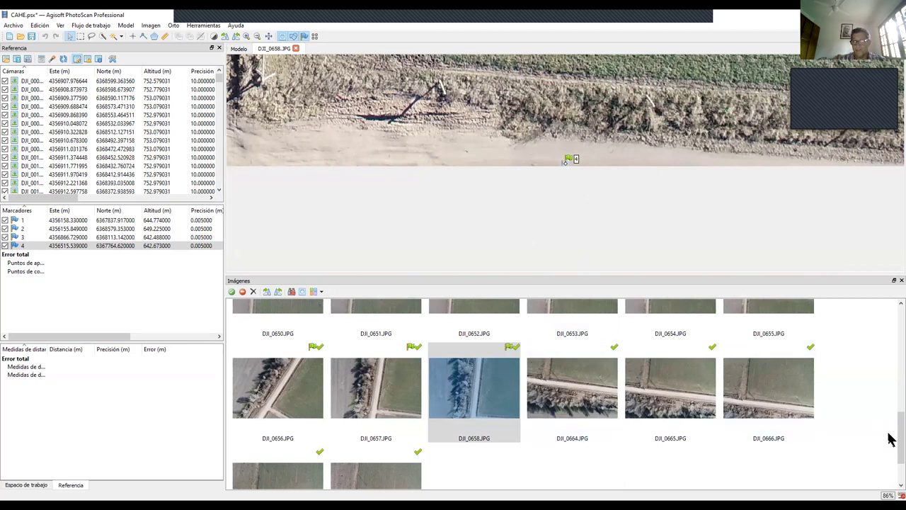
- Optimize the camera alignment, fitting f, b1, b2, p1 and p2, and review the markers' errors
{"action": "left_click_drag", "start_coordinate": [893, 457], "coordinate": [893, 318]}
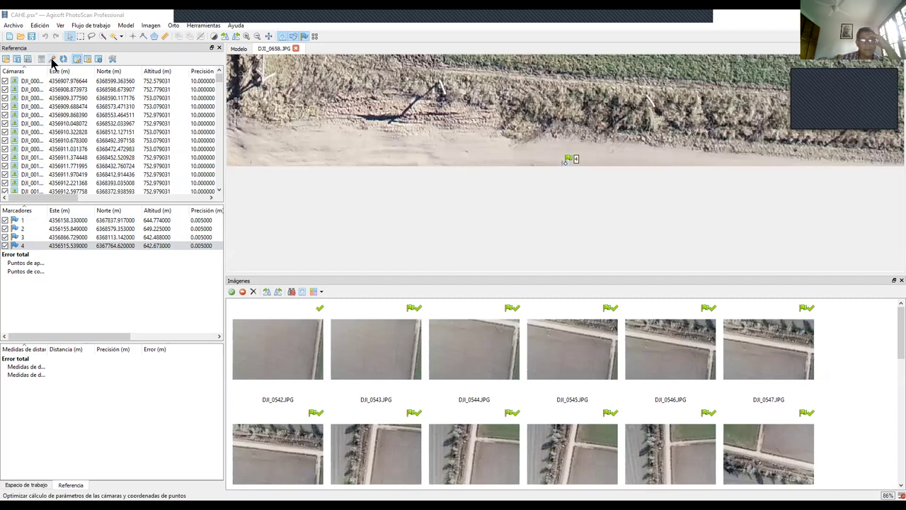
{"action": "left_click", "coordinate": [52, 60]}
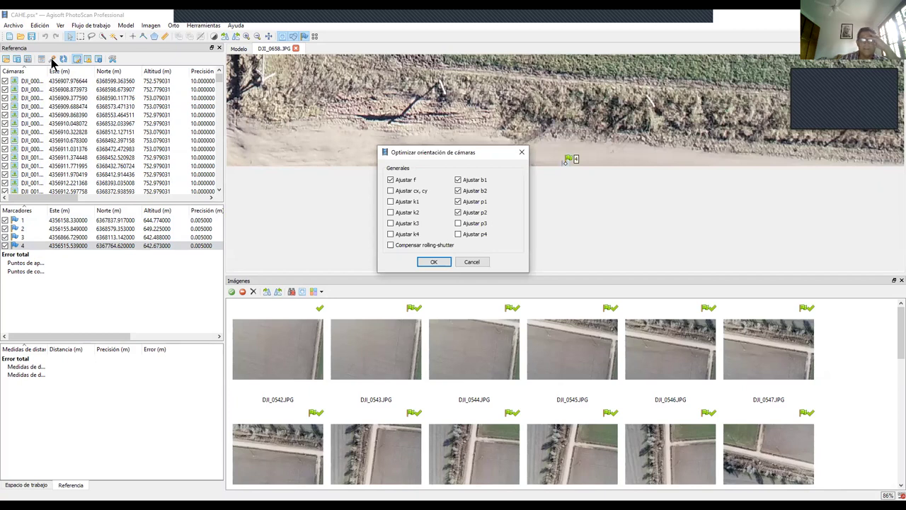
{"action": "left_click", "coordinate": [433, 263]}
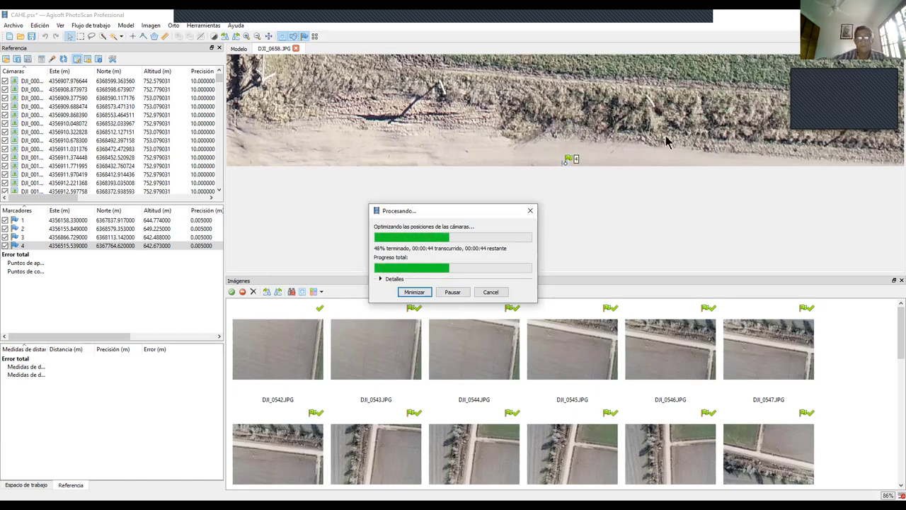
{"action": "left_click", "coordinate": [695, 24]}
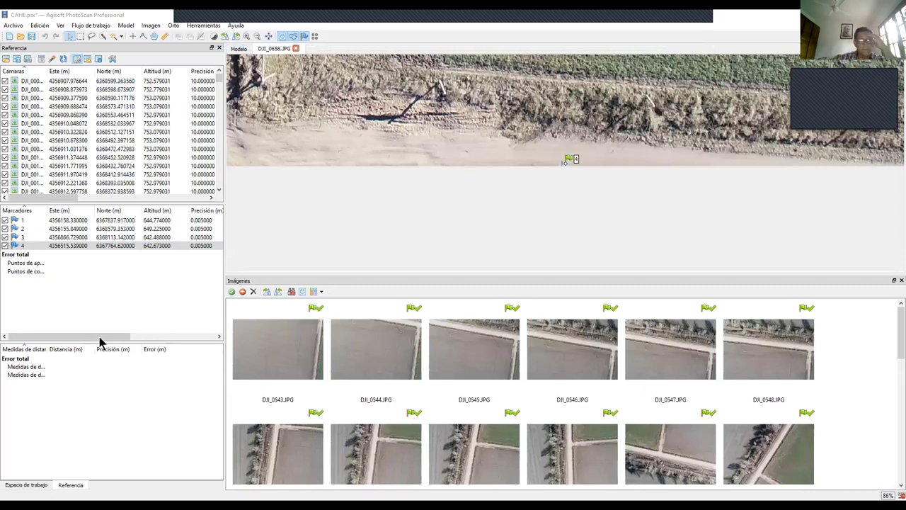
{"action": "left_click_drag", "start_coordinate": [102, 337], "coordinate": [186, 337]}
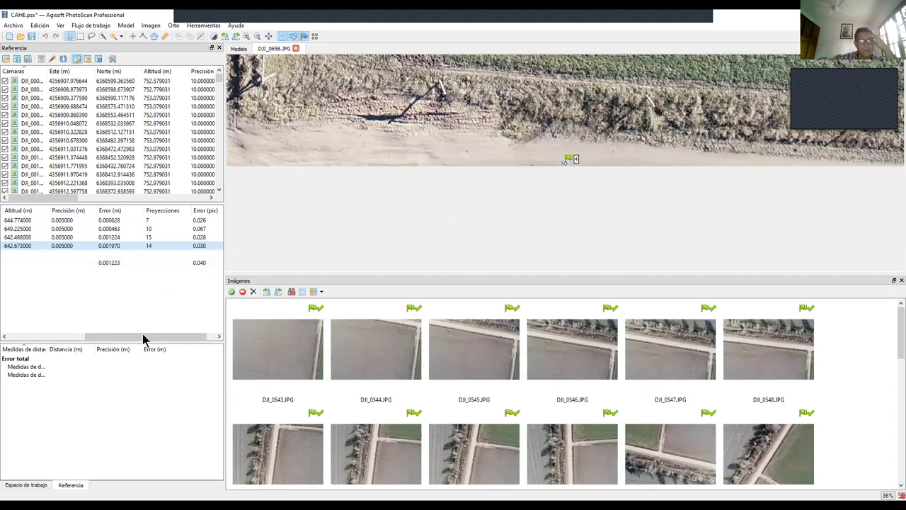
{"action": "left_click_drag", "start_coordinate": [143, 337], "coordinate": [192, 336]}
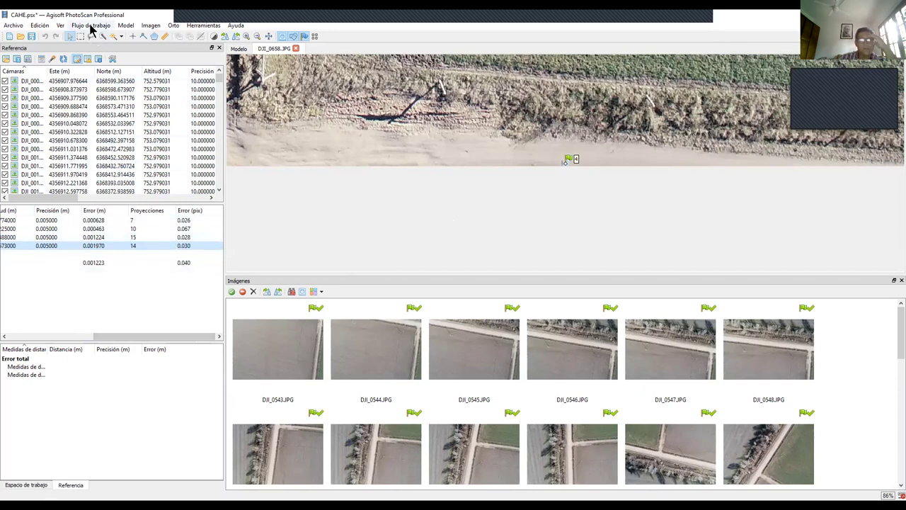
- Build the dense point cloud with the quality set to Baja
{"action": "left_click", "coordinate": [90, 26]}
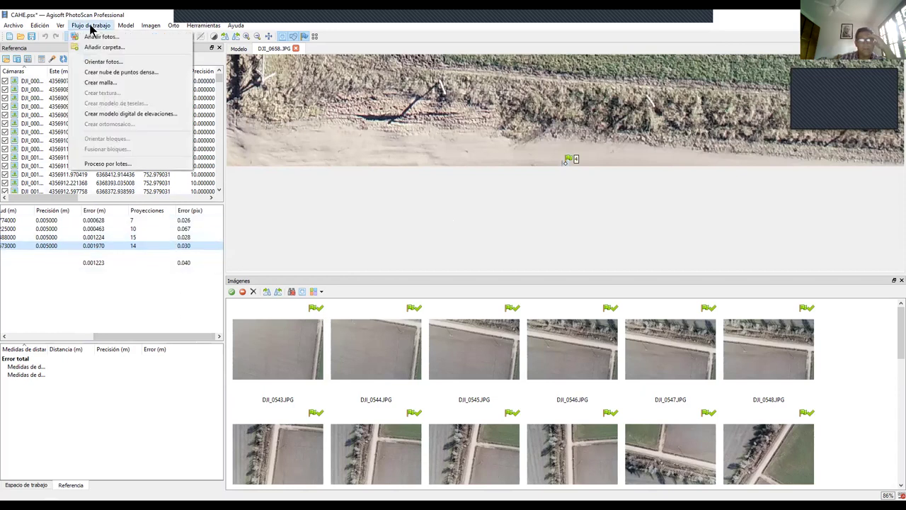
{"action": "left_click", "coordinate": [114, 74]}
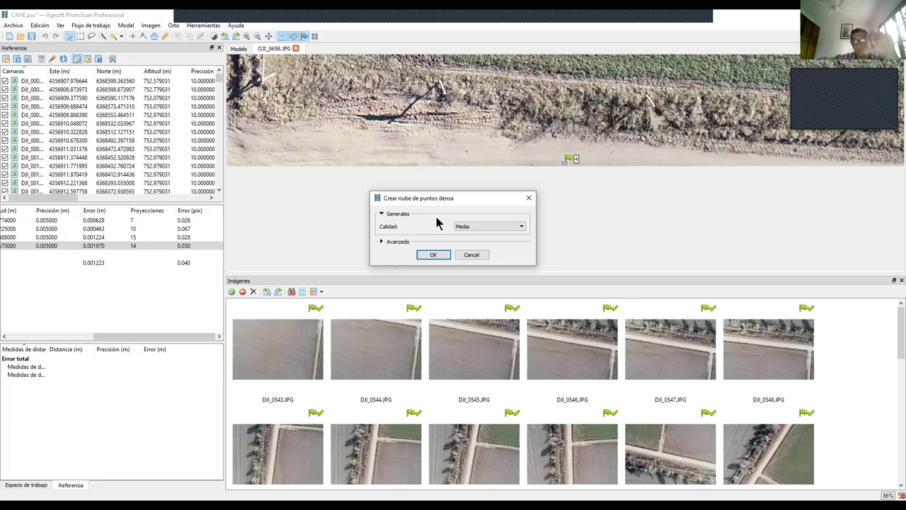
{"action": "left_click", "coordinate": [505, 228]}
{"action": "left_click", "coordinate": [469, 253]}
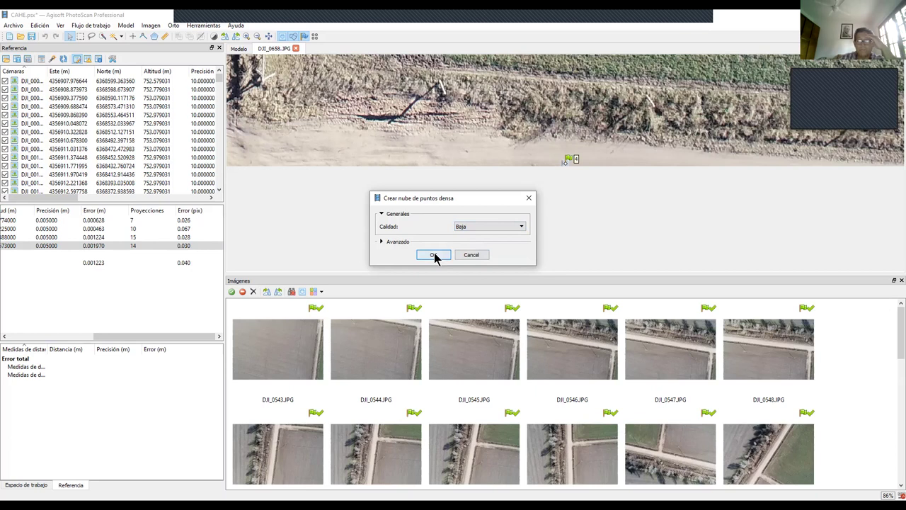
{"action": "left_click", "coordinate": [433, 255]}
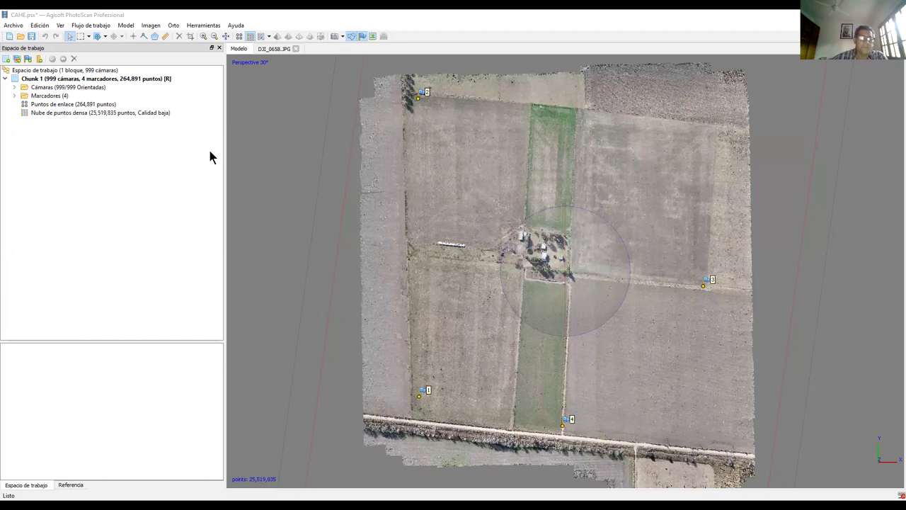
- Build a mesh with surface type Bajorrelieve / terreno (2.5D) from the sparse point cloud, using the Baja (10,000) face count
{"action": "left_click", "coordinate": [101, 26]}
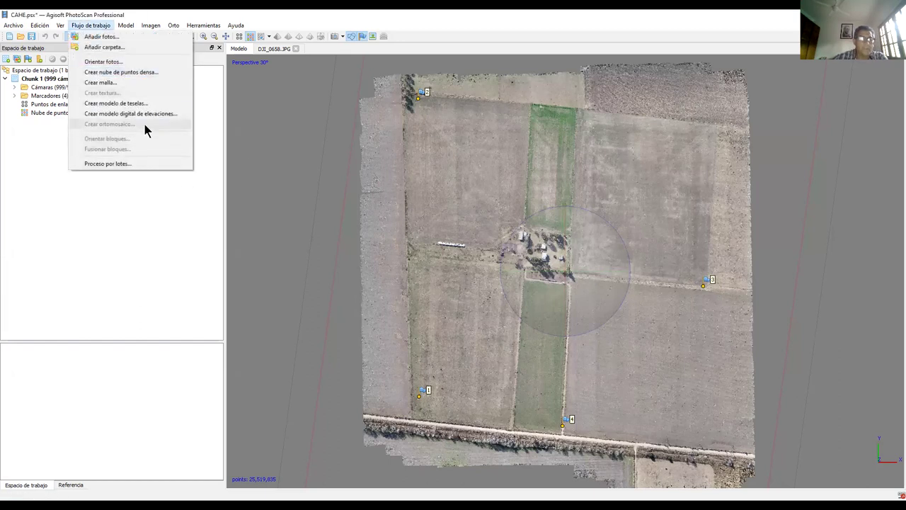
{"action": "left_click", "coordinate": [99, 83]}
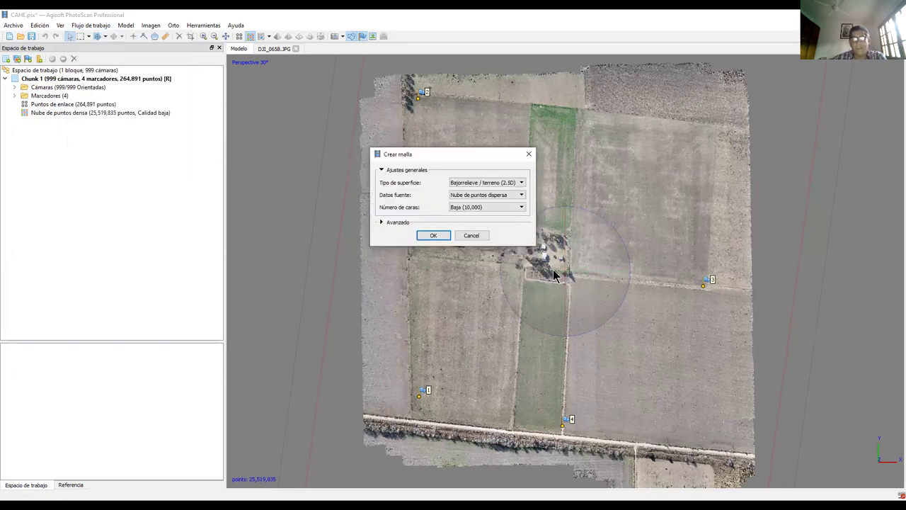
{"action": "left_click", "coordinate": [522, 183]}
{"action": "left_click", "coordinate": [484, 196]}
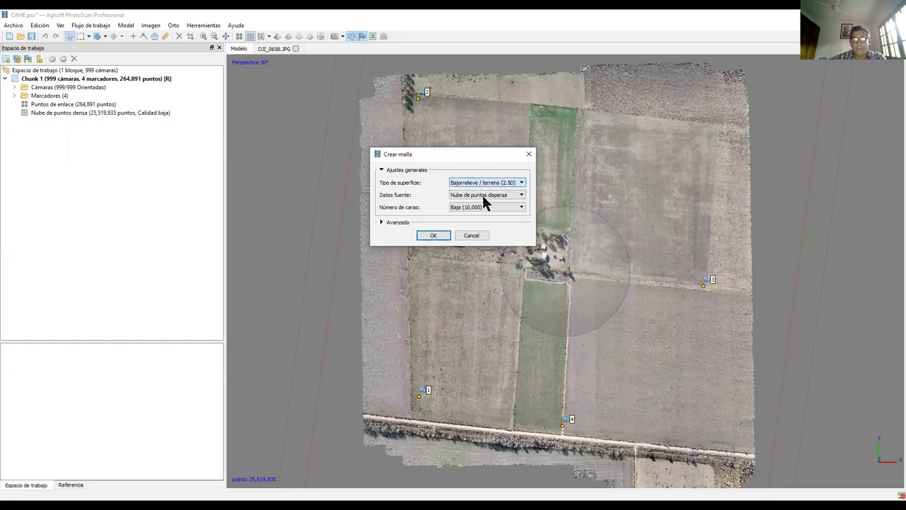
{"action": "left_click", "coordinate": [392, 223]}
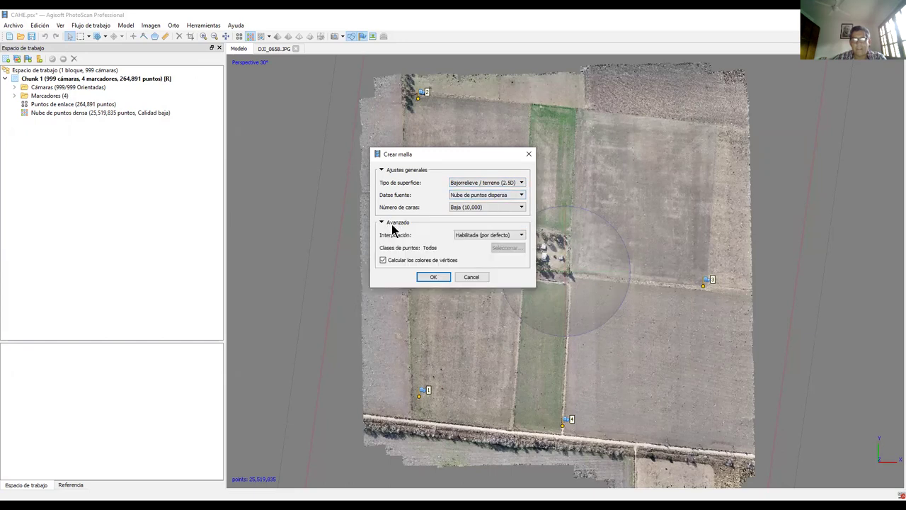
{"action": "left_click", "coordinate": [521, 237]}
{"action": "left_click", "coordinate": [508, 244]}
{"action": "left_click", "coordinate": [431, 277]}
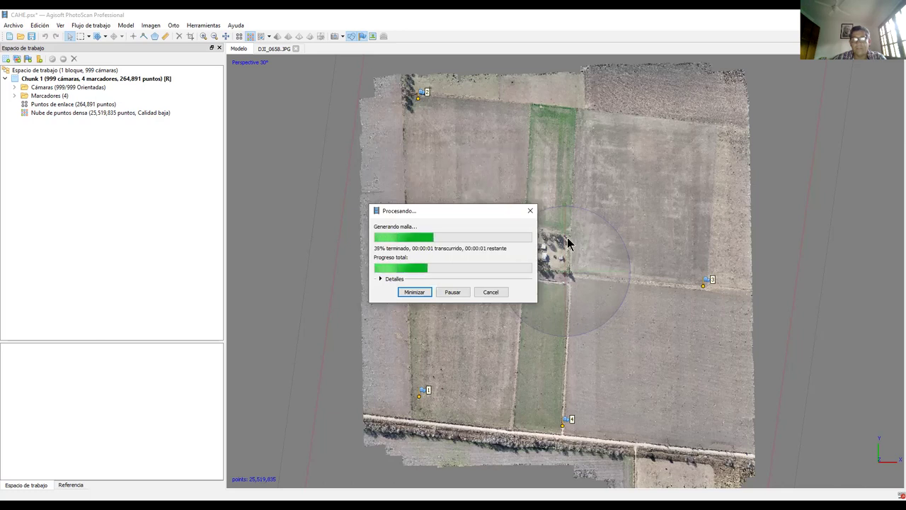